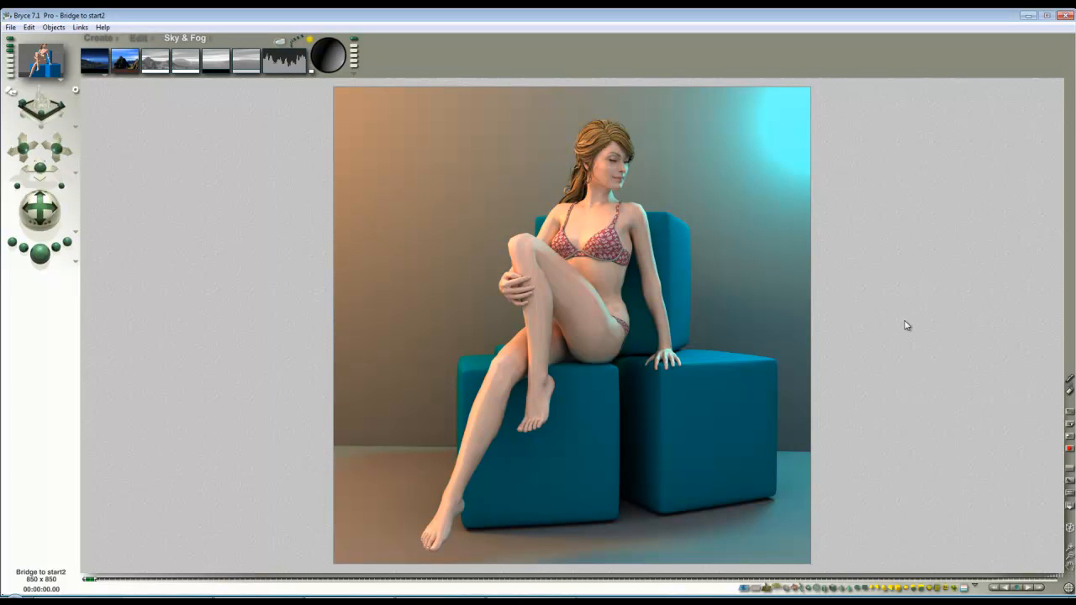
- Select all three light sources in the scene and delete them
{"action": "left_click", "coordinate": [913, 346]}
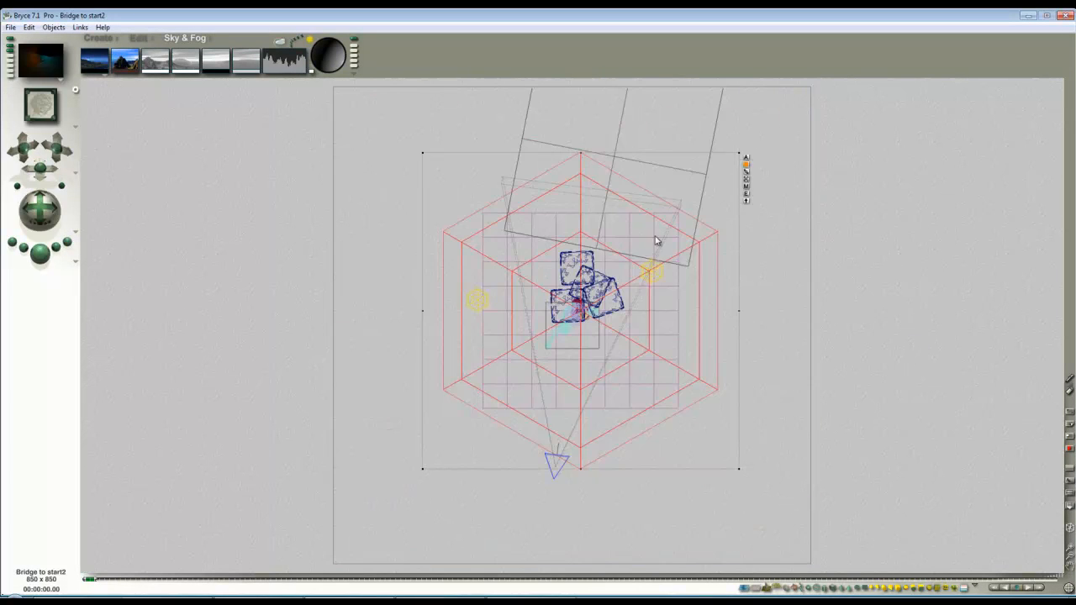
{"action": "left_click", "coordinate": [868, 587]}
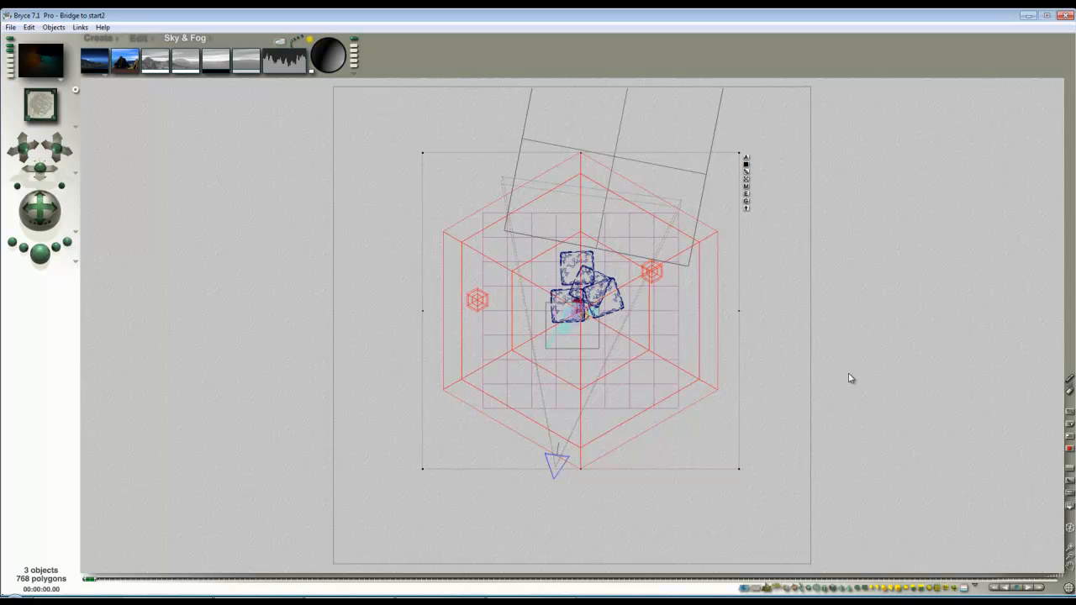
{"action": "key", "text": "Delete"}
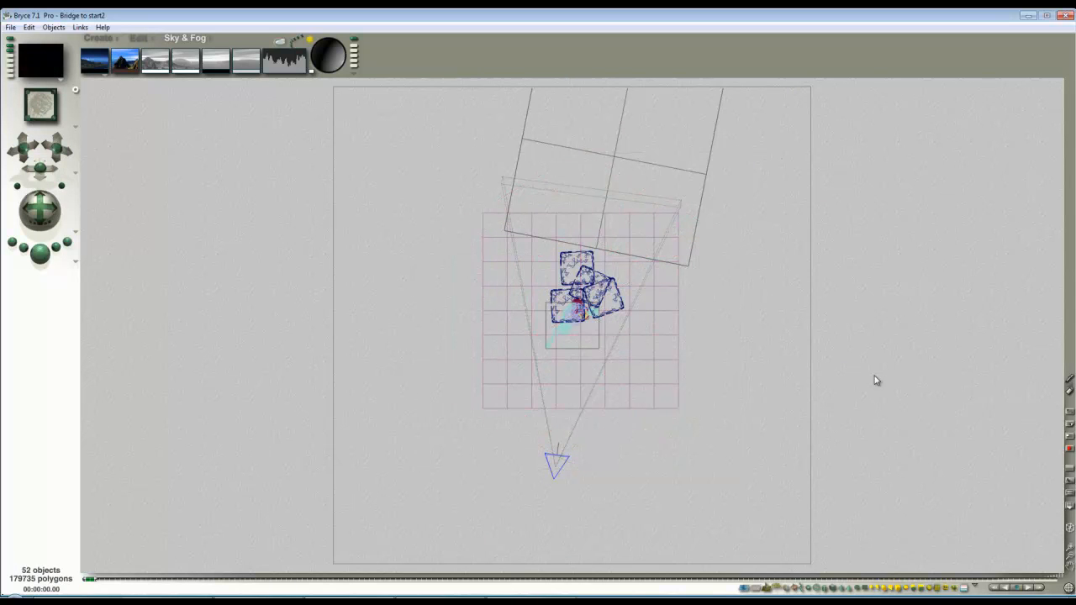
- Set the render quality mode to Regular (Normal AntiAliasing)
{"action": "left_click", "coordinate": [77, 264]}
{"action": "left_click", "coordinate": [93, 327]}
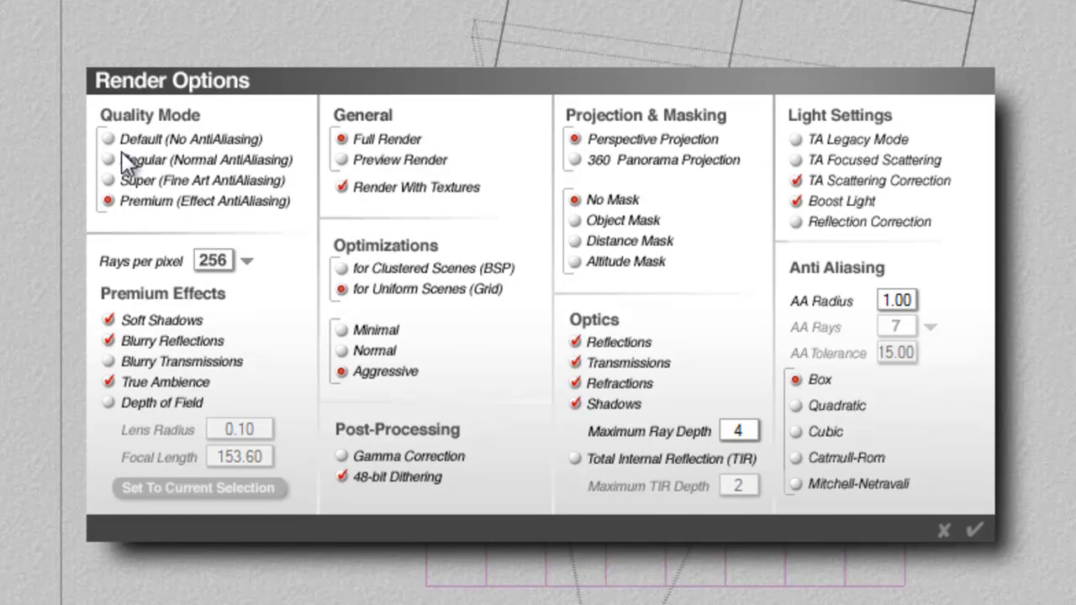
{"action": "left_click", "coordinate": [121, 158]}
{"action": "left_click", "coordinate": [974, 530]}
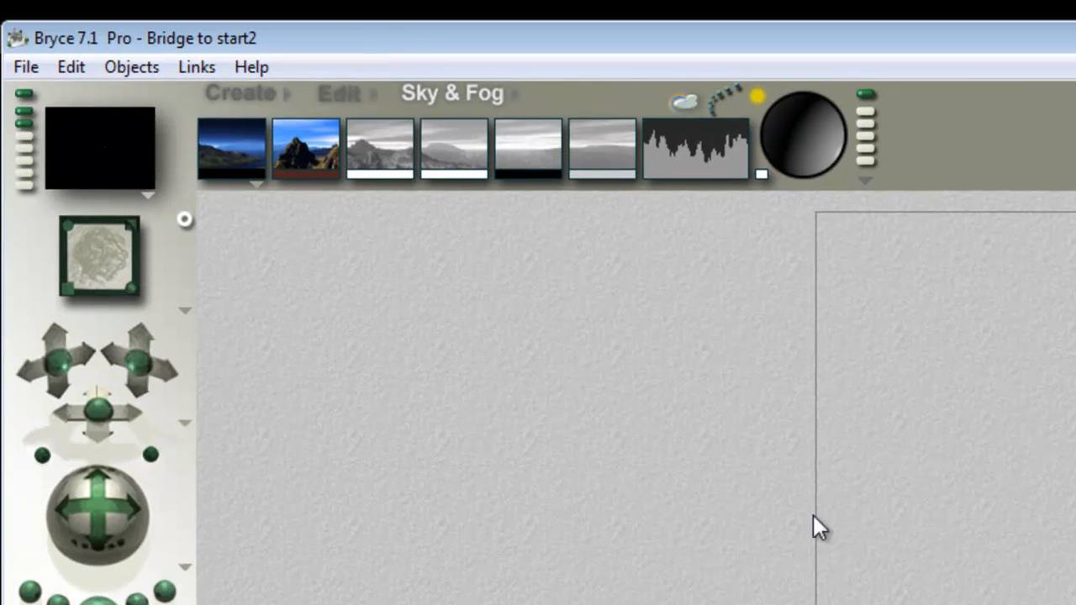
- Reset the sky, and turn the atmosphere off with a black background colour
{"action": "left_click", "coordinate": [866, 179]}
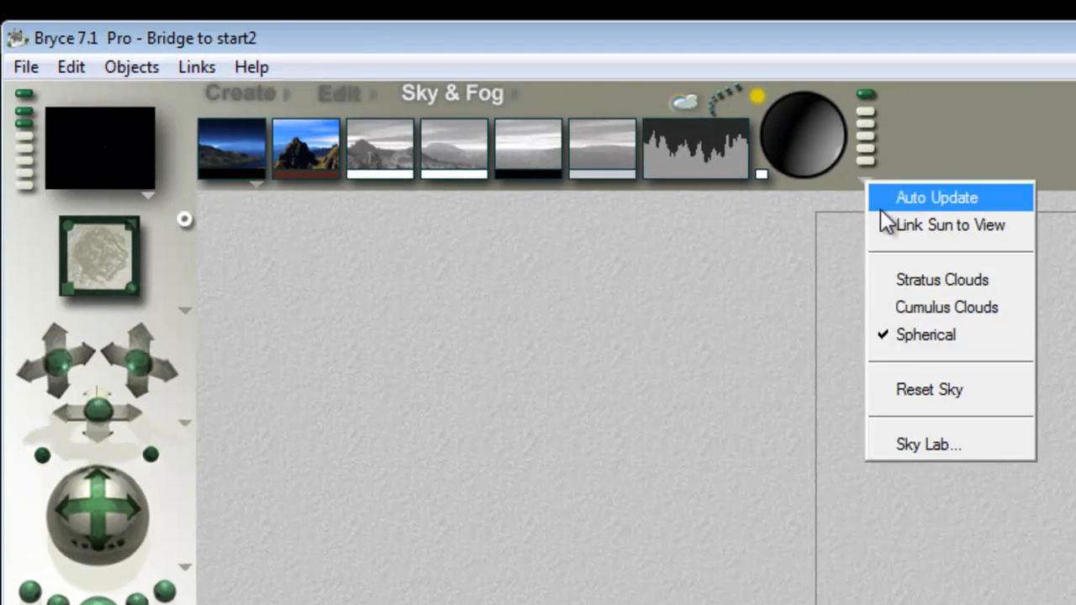
{"action": "left_click", "coordinate": [912, 387]}
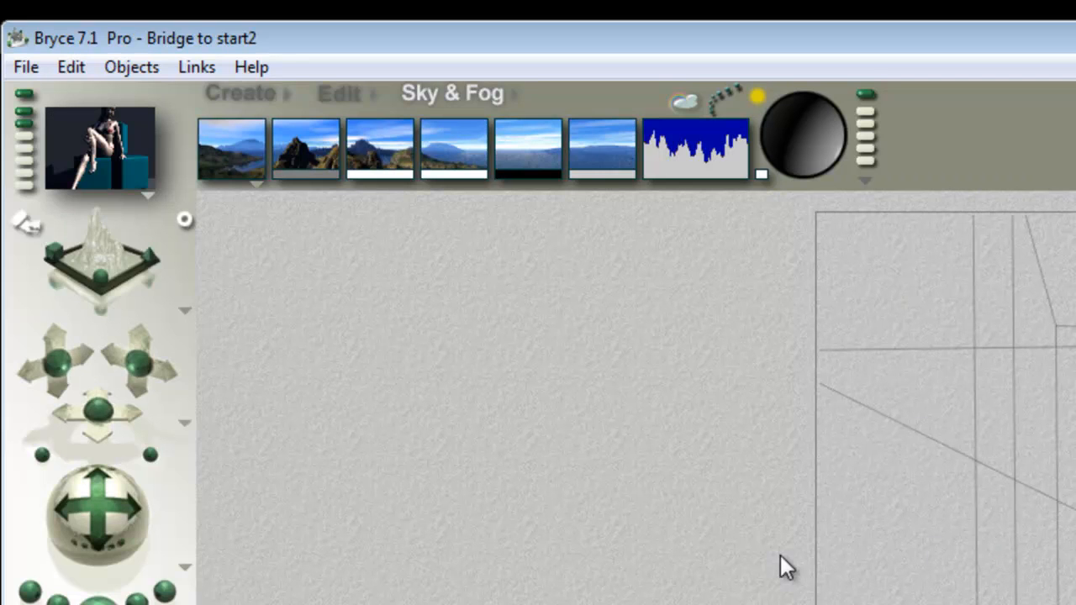
{"action": "left_click", "coordinate": [256, 184]}
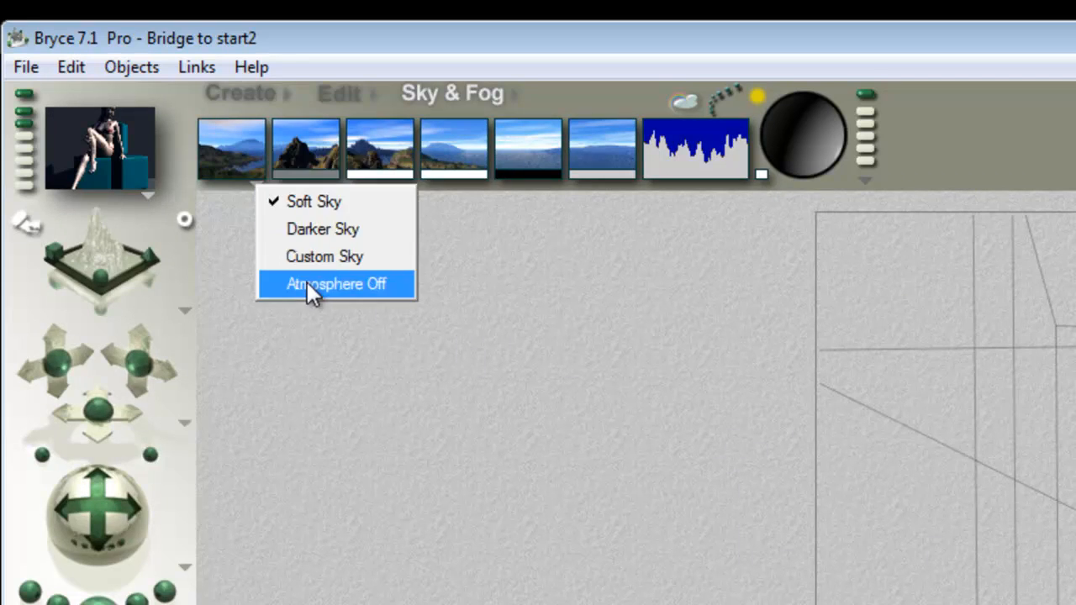
{"action": "left_click", "coordinate": [286, 235]}
{"action": "left_click_drag", "start_coordinate": [257, 174], "coordinate": [531, 174]}
- In the Sky Lab, turn off Sun/Moon Shadows and set the sun's diffuse intensity to 0
{"action": "left_click", "coordinate": [685, 103]}
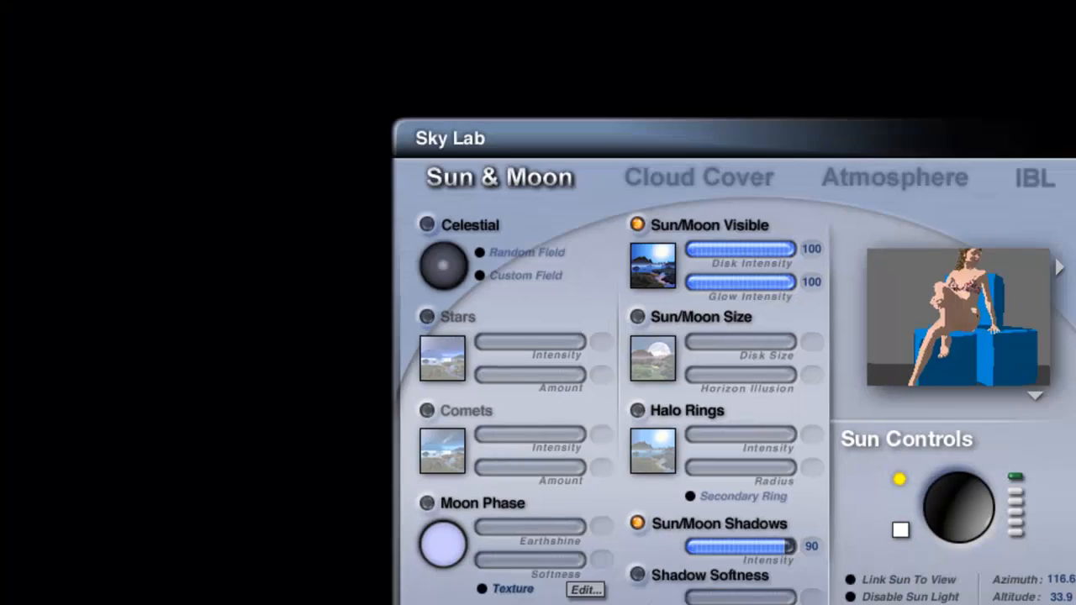
{"action": "left_click", "coordinate": [438, 399]}
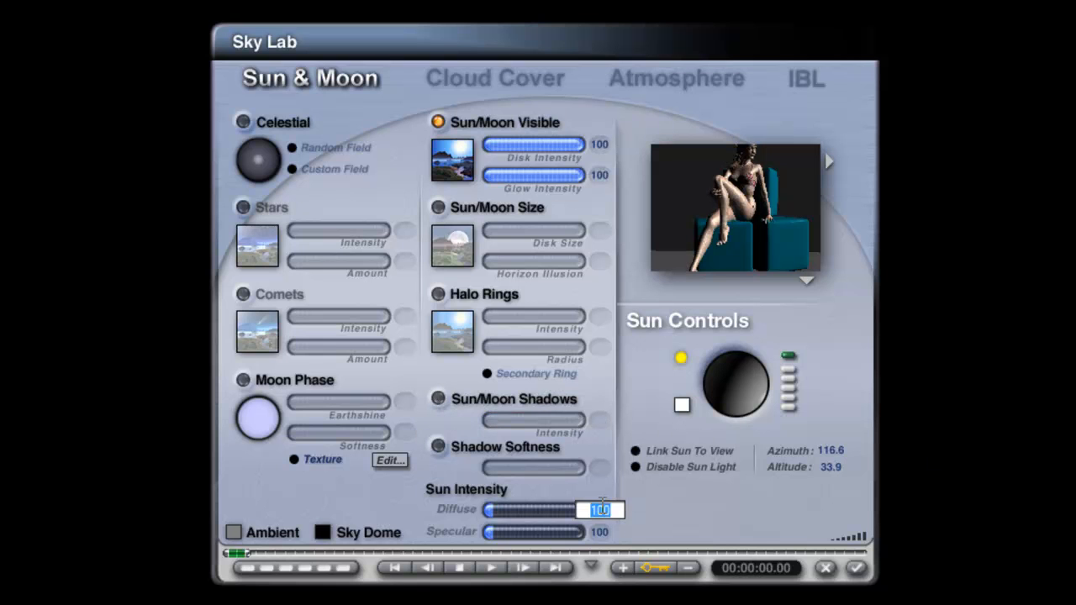
{"action": "type", "text": "0"}
{"action": "key", "text": "Return"}
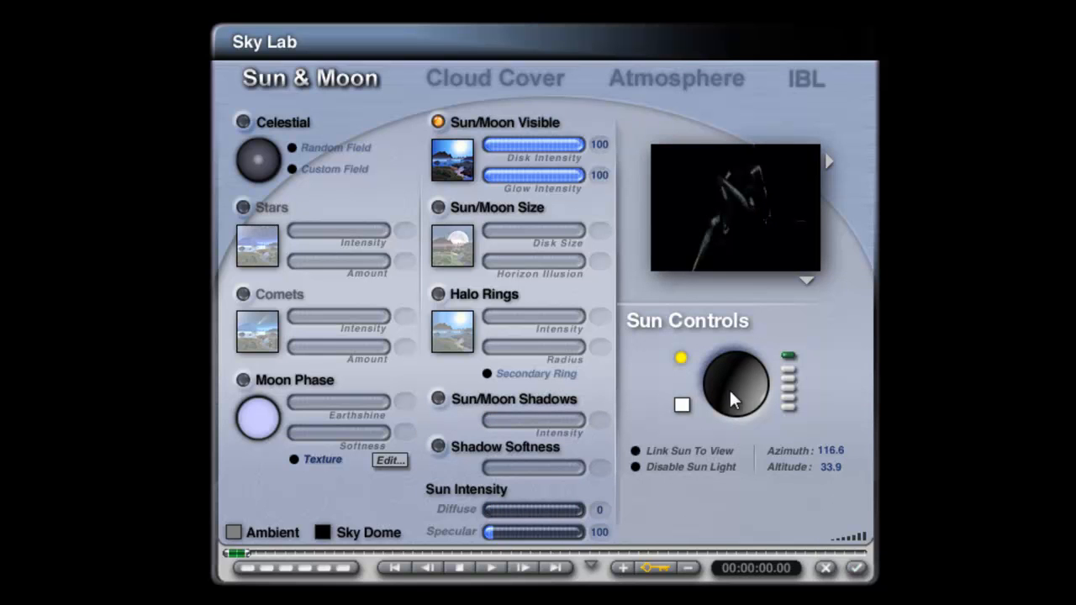
- Move the sun to an azimuth of about 270 and an altitude of about 54, and apply the sky settings
{"action": "left_click_drag", "start_coordinate": [754, 393], "coordinate": [753, 389]}
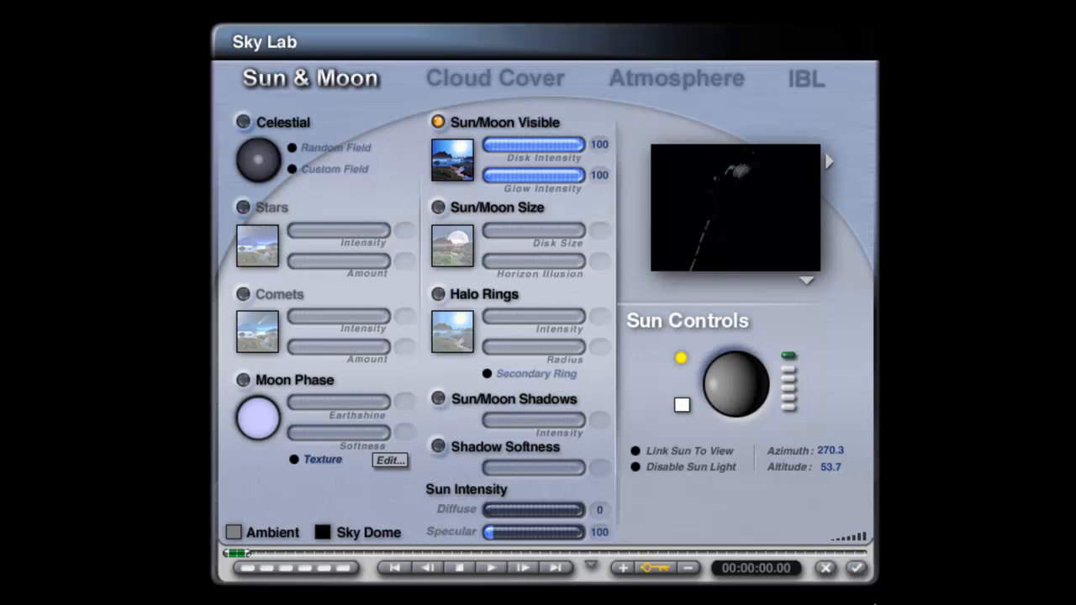
{"action": "left_click", "coordinate": [856, 568]}
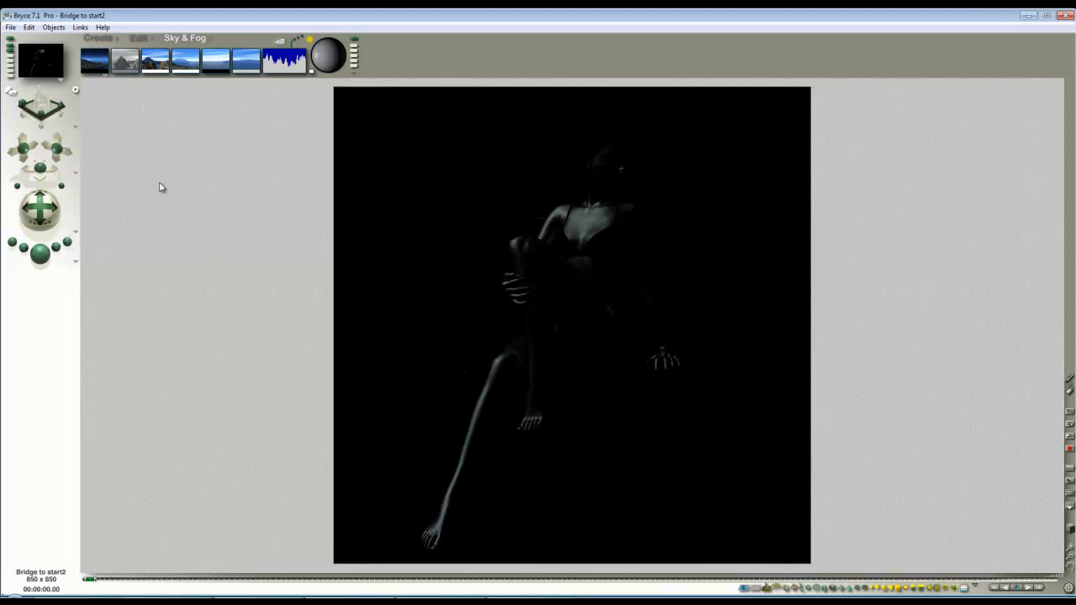
{"action": "key", "text": "Escape"}
- Open the material of Victoria 5 Elite Ponytail 1 and route texture A to the ambient and specular colours instead of diffuse
{"action": "left_click", "coordinate": [623, 122], "text": "ctrl"}
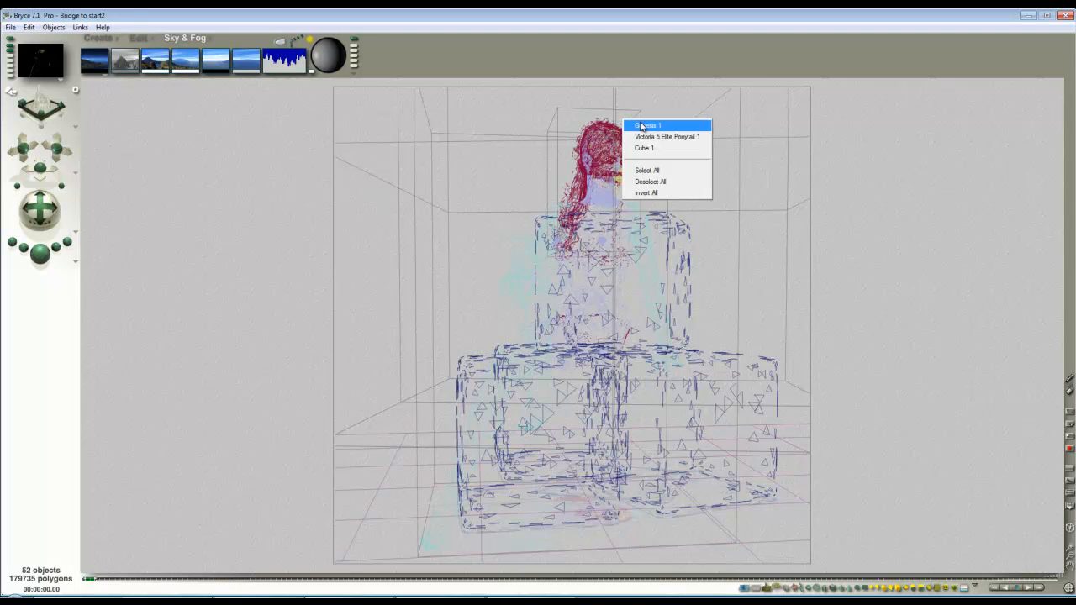
{"action": "left_click", "coordinate": [647, 137]}
{"action": "left_click", "coordinate": [647, 151]}
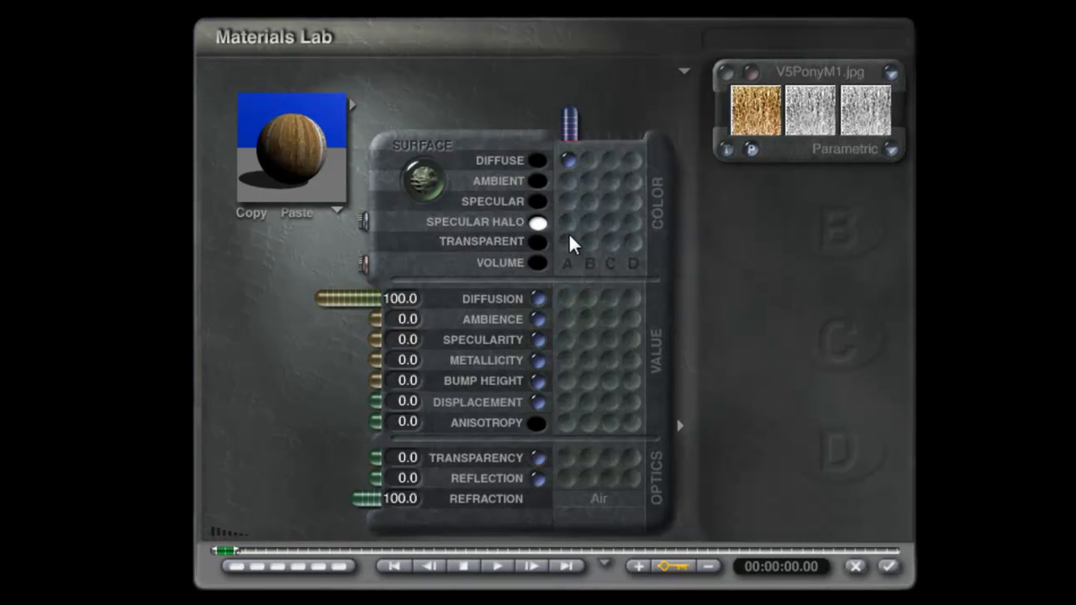
{"action": "left_click", "coordinate": [538, 161]}
- Set the hair material's diffusion to 0, ambience to 100 and specularity to 100
{"action": "left_click_drag", "start_coordinate": [362, 299], "coordinate": [472, 295]}
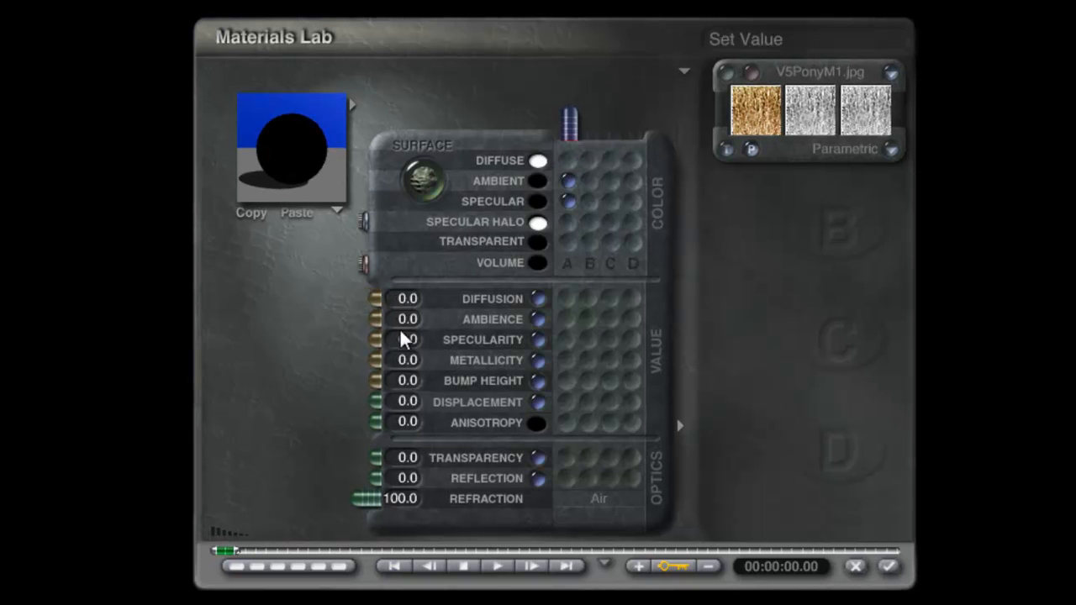
{"action": "left_click_drag", "start_coordinate": [374, 320], "coordinate": [52, 324]}
{"action": "left_click_drag", "start_coordinate": [383, 343], "coordinate": [154, 344]}
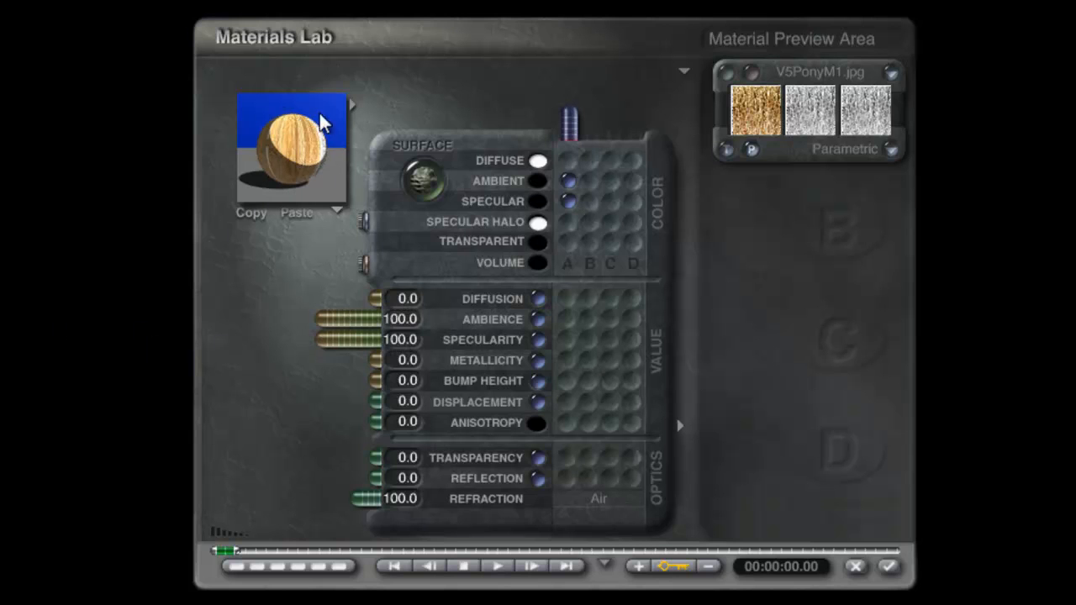
- Set the lightness of the hair material's specular halo colour to 230
{"action": "left_click", "coordinate": [538, 223]}
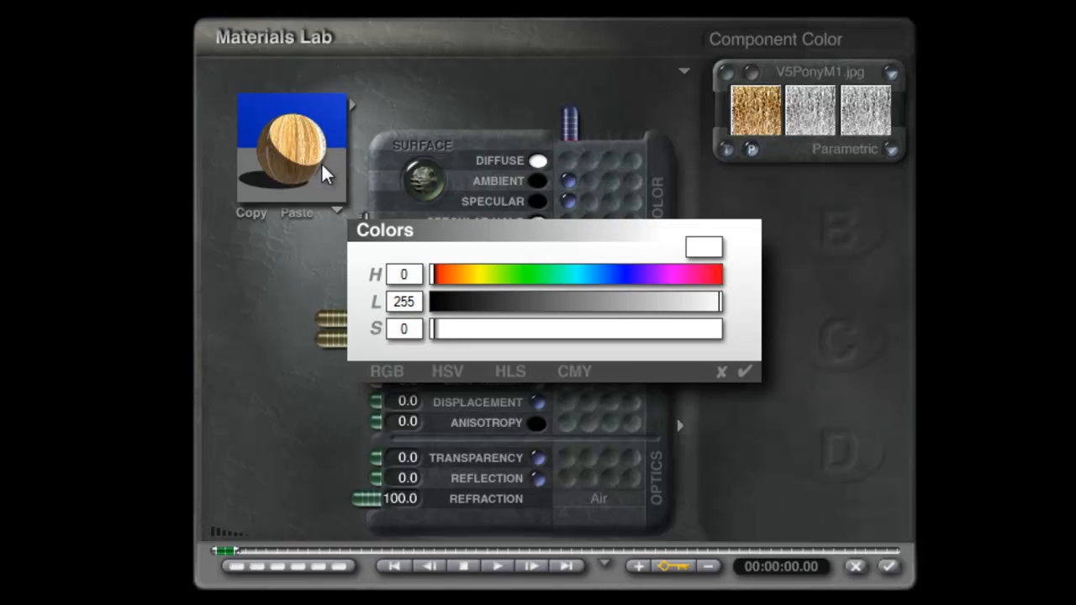
{"action": "mouse_move", "coordinate": [644, 308]}
{"action": "left_mouse_down"}
{"action": "mouse_move", "coordinate": [679, 305]}
{"action": "mouse_move", "coordinate": [597, 302]}
{"action": "mouse_move", "coordinate": [660, 305]}
{"action": "left_mouse_up"}
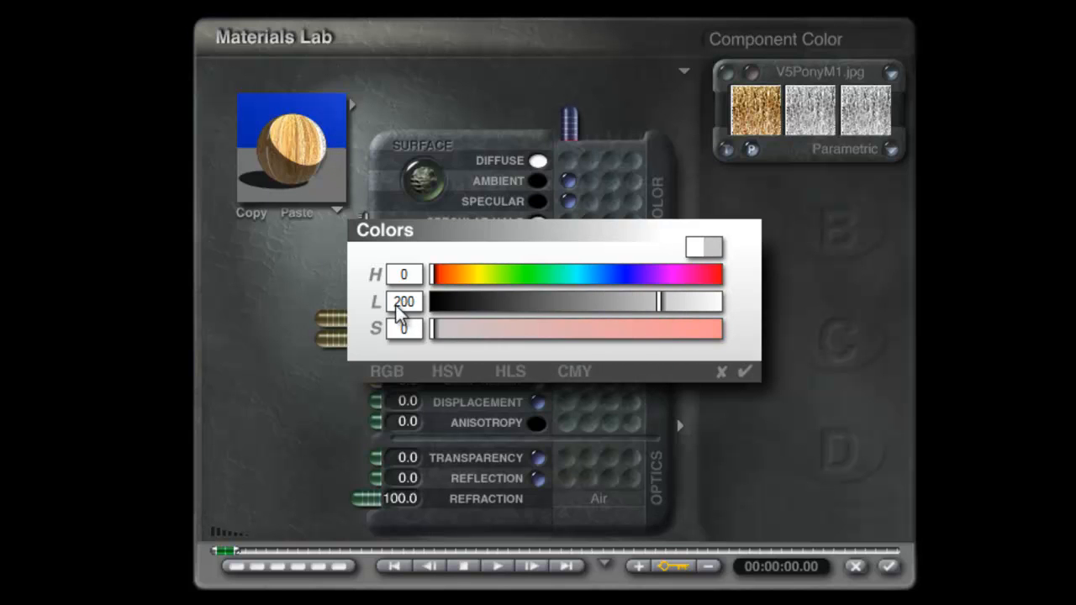
{"action": "double_click", "coordinate": [417, 301]}
{"action": "type", "text": "230"}
{"action": "left_click", "coordinate": [745, 371]}
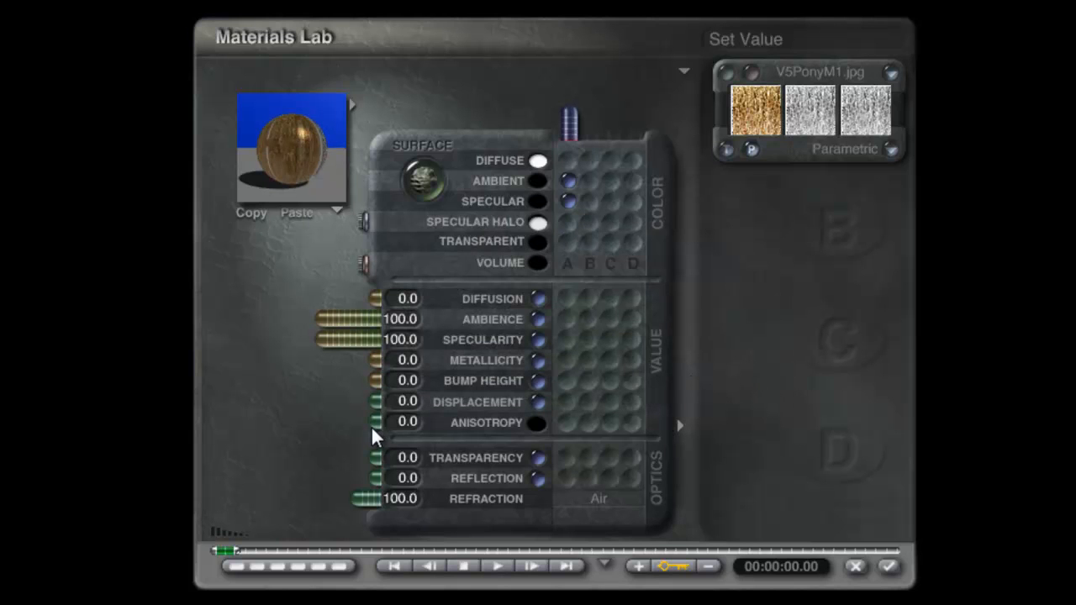
- Set the hair material's anisotropy to 100, check the preview from other angles and apply the material
{"action": "left_click_drag", "start_coordinate": [376, 426], "coordinate": [253, 424]}
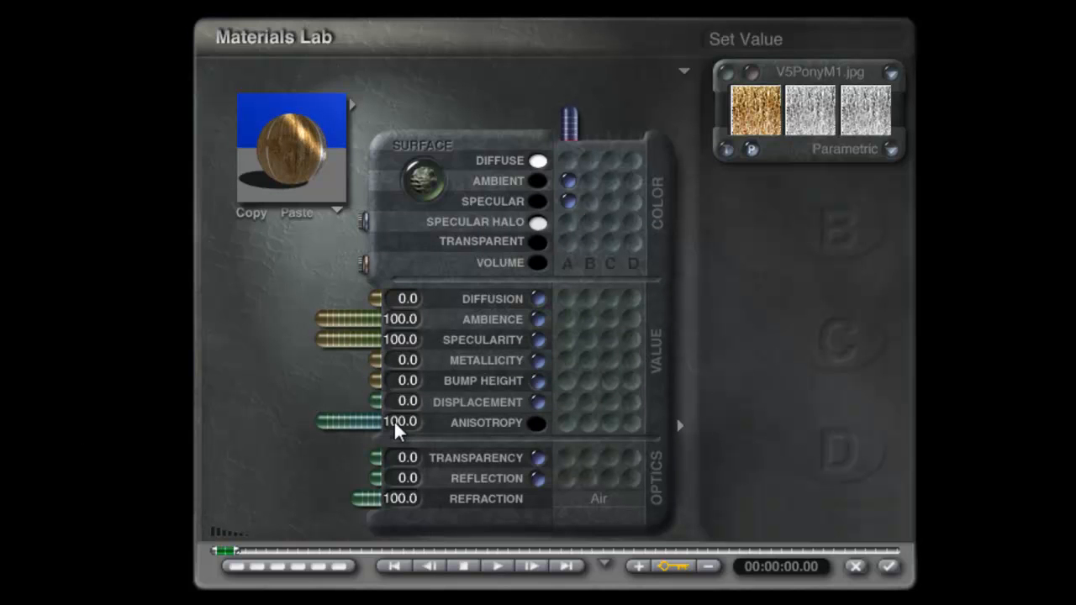
{"action": "left_click", "coordinate": [277, 142]}
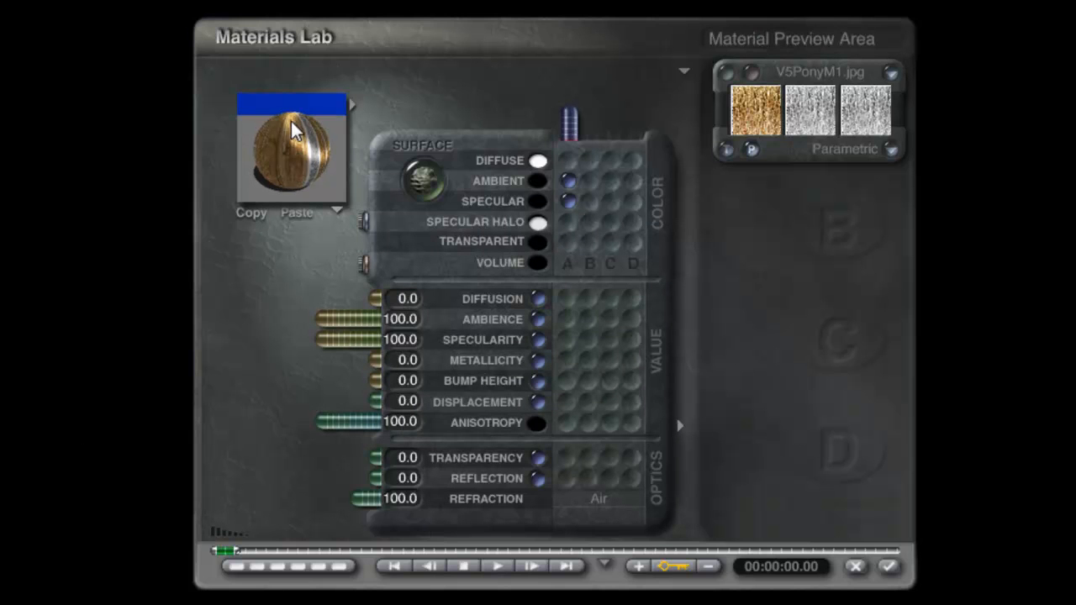
{"action": "left_click", "coordinate": [285, 147]}
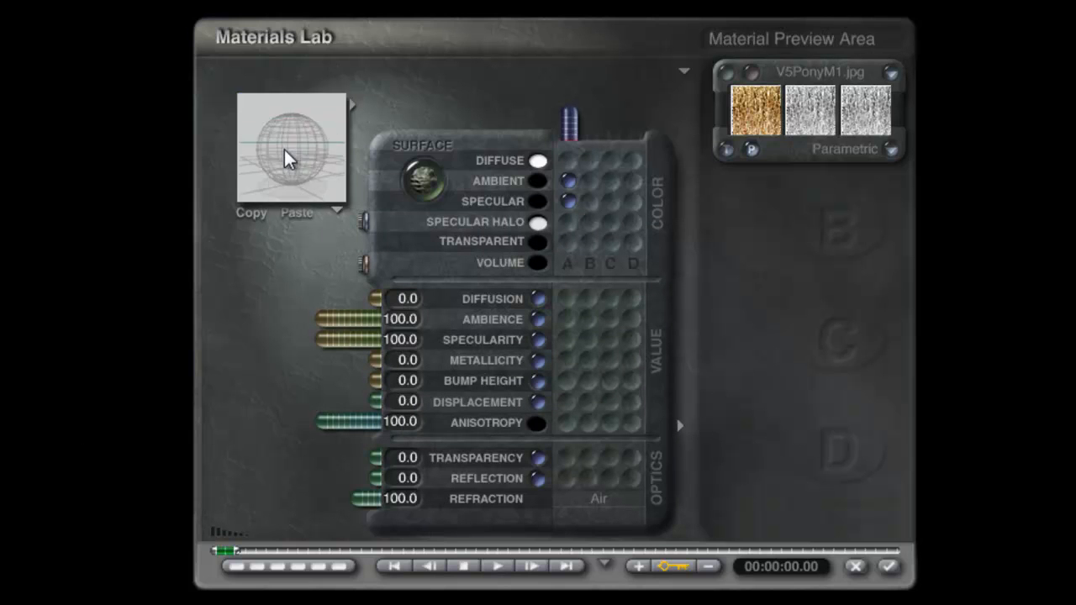
{"action": "left_click", "coordinate": [310, 152]}
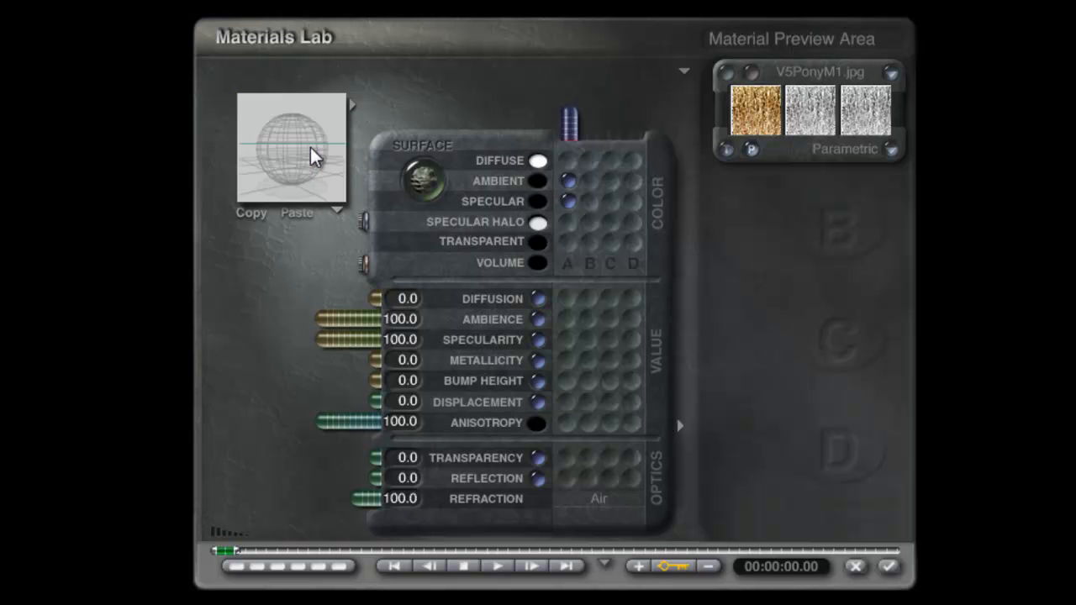
{"action": "left_click", "coordinate": [889, 569]}
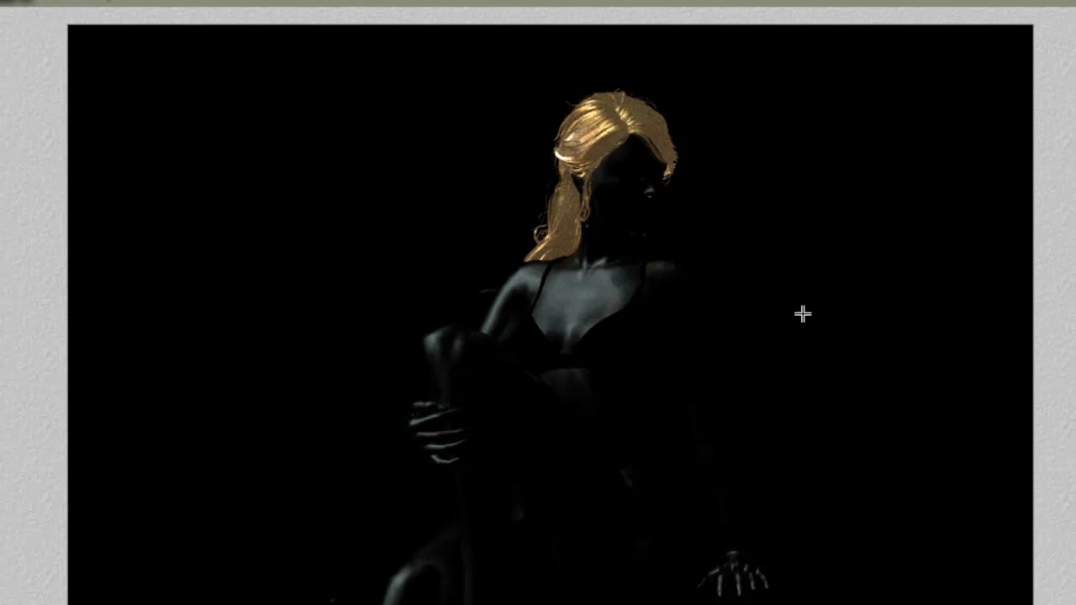
- Select all objects of the face, torso and limbs families together
{"action": "key", "text": "Escape"}
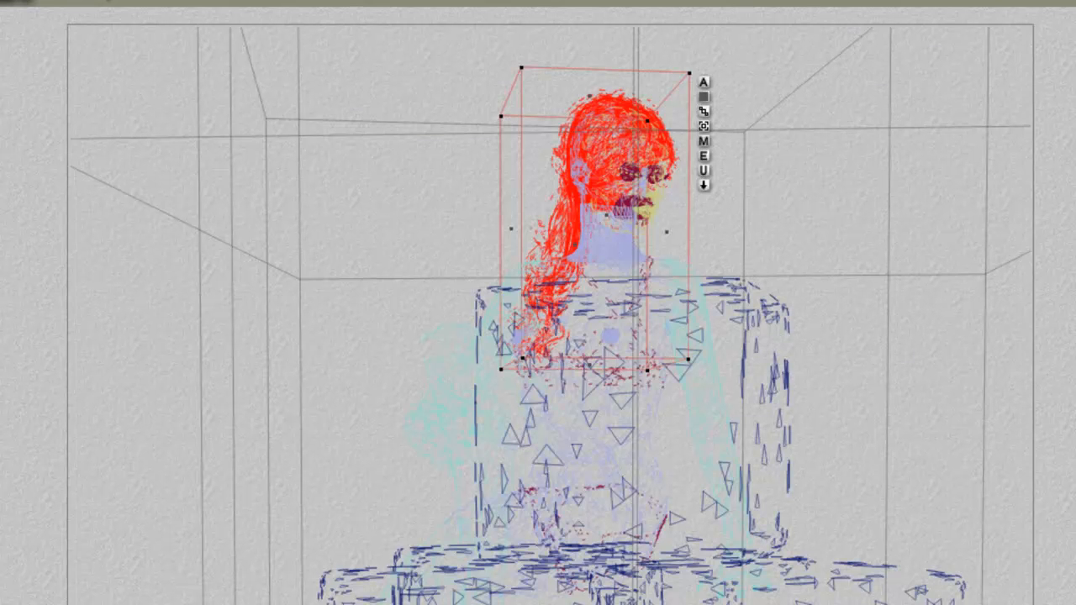
{"action": "left_click", "coordinate": [863, 570]}
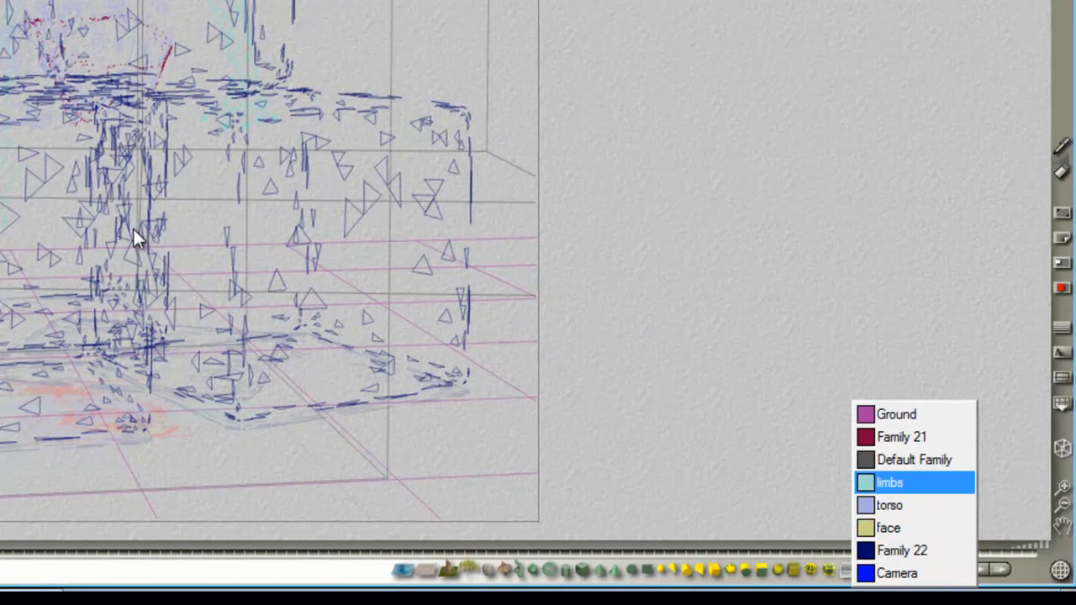
{"action": "left_click", "coordinate": [888, 528]}
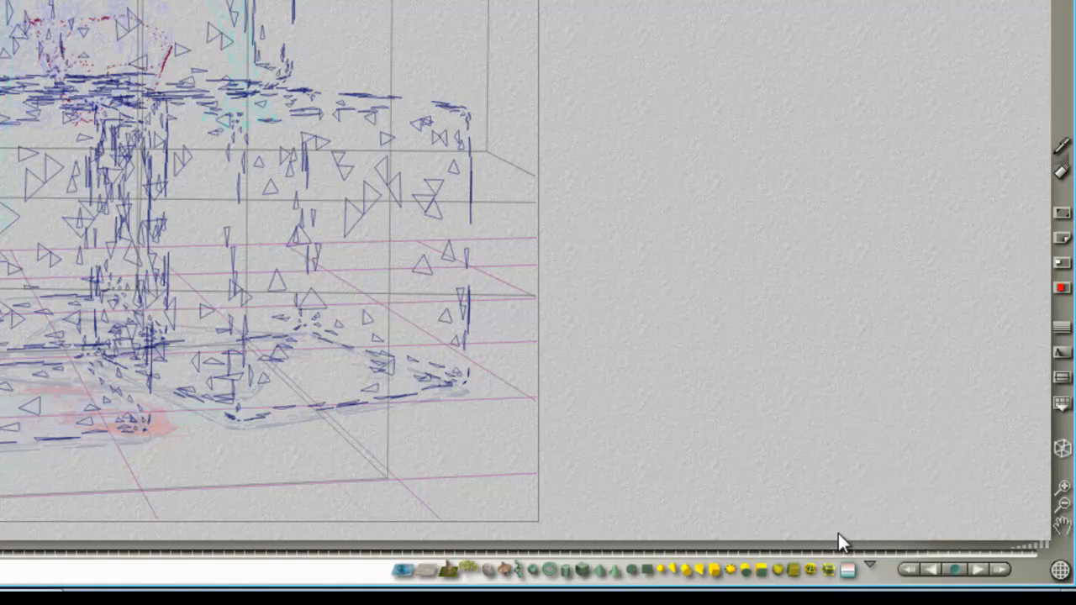
{"action": "left_click", "coordinate": [846, 578]}
{"action": "left_click", "coordinate": [895, 528]}
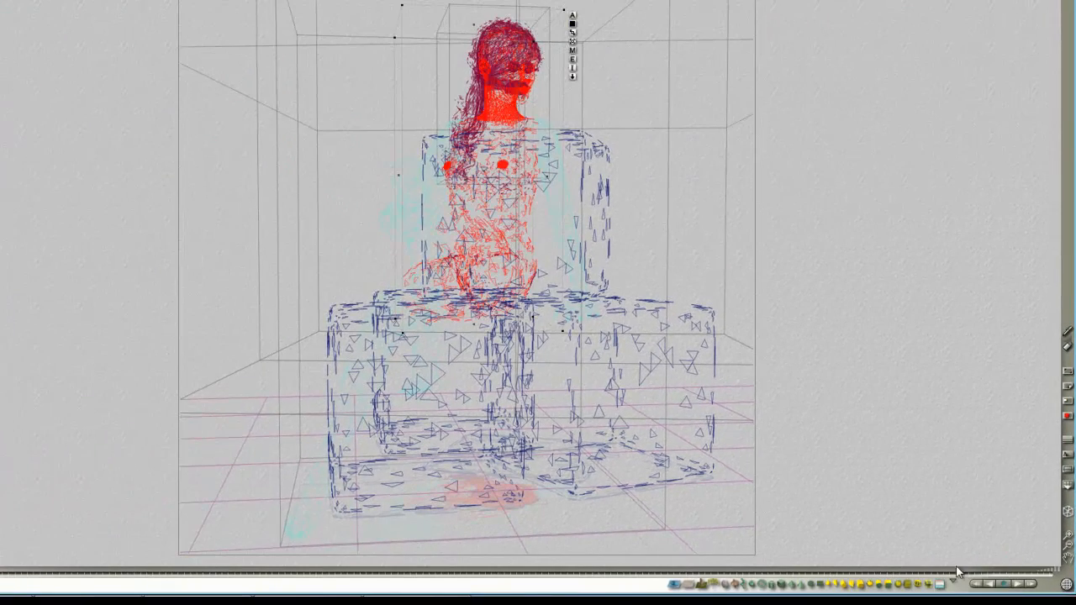
{"action": "left_click", "coordinate": [943, 590]}
{"action": "left_click", "coordinate": [966, 531]}
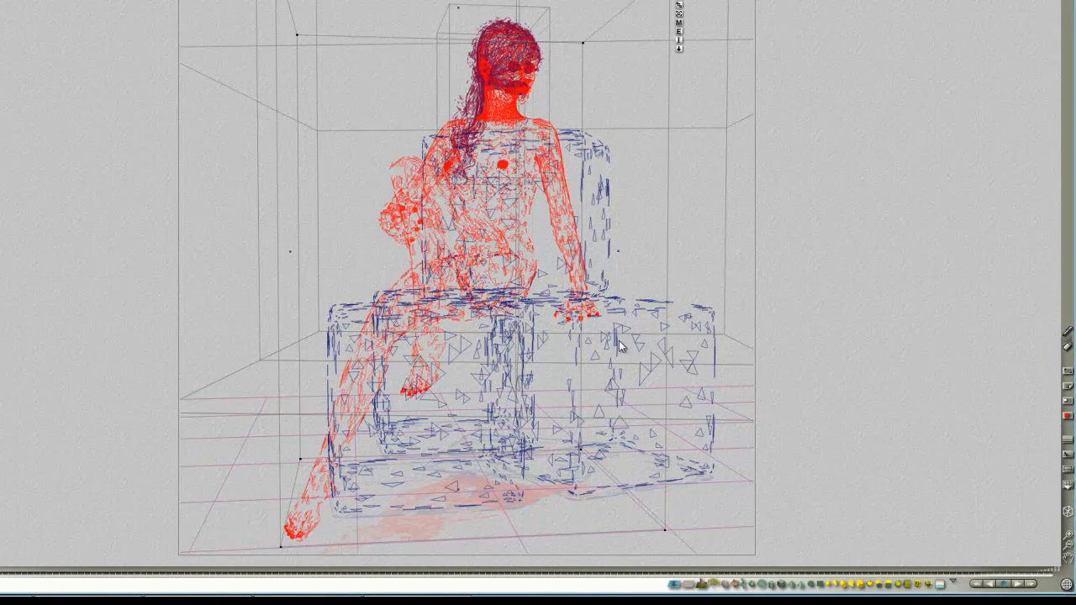
- Open the Tori_Head_C.jpg skin material, route texture A to ambient and specular colour, and set diffusion to 0 and ambience and specularity to 100
{"action": "right_click", "coordinate": [513, 181]}
{"action": "left_click", "coordinate": [538, 211]}
{"action": "right_click", "coordinate": [467, 264]}
{"action": "left_click", "coordinate": [504, 299]}
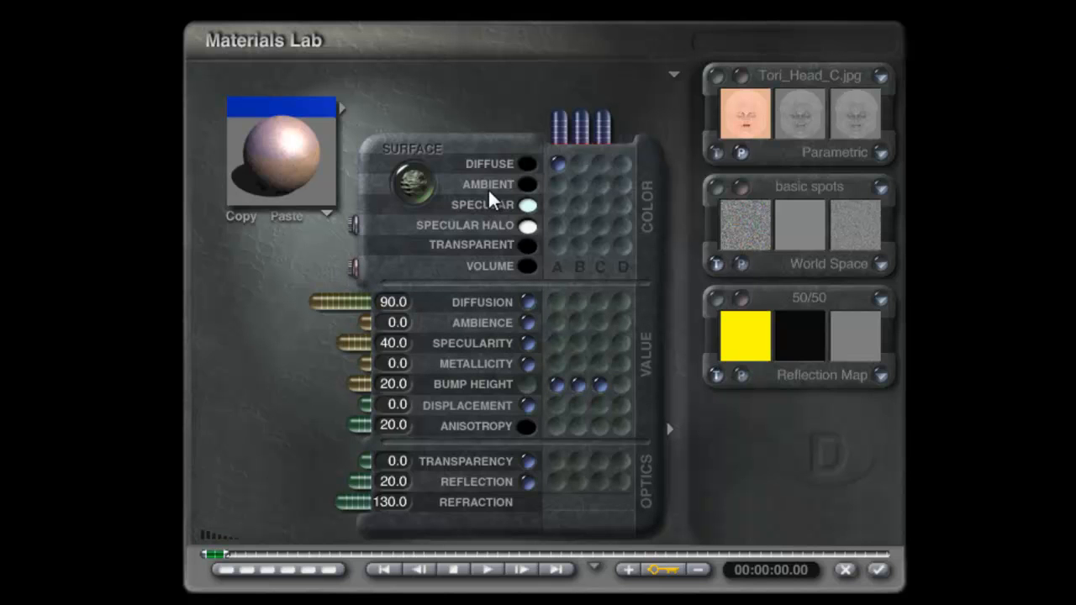
{"action": "left_click", "coordinate": [555, 166]}
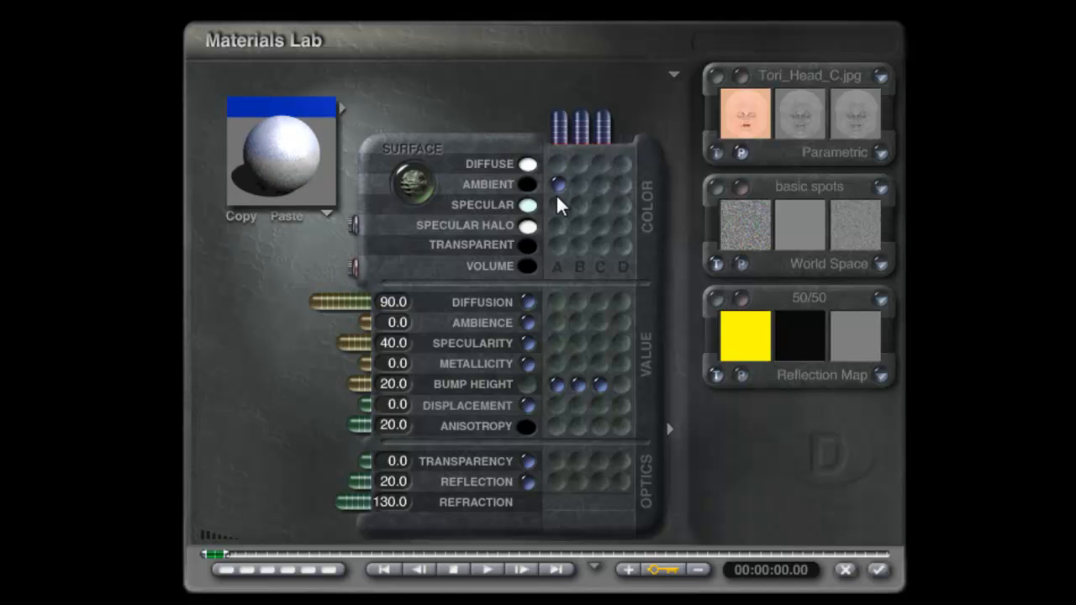
{"action": "left_click_drag", "start_coordinate": [343, 314], "coordinate": [186, 326]}
{"action": "left_click_drag", "start_coordinate": [340, 342], "coordinate": [183, 346]}
- Remove the textures from the skin material's bump height, and set bump height, anisotropy and reflection to 0
{"action": "left_click", "coordinate": [527, 384]}
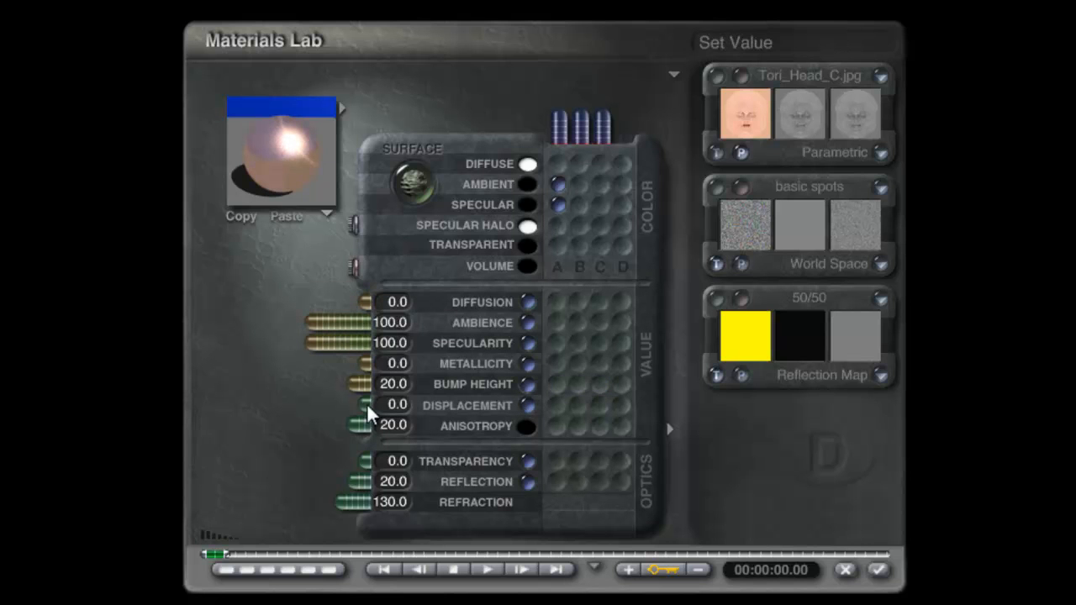
{"action": "left_click_drag", "start_coordinate": [409, 383], "coordinate": [427, 388]}
{"action": "left_click", "coordinate": [395, 389]}
{"action": "type", "text": "0"}
{"action": "left_click", "coordinate": [395, 423]}
{"action": "type", "text": "0"}
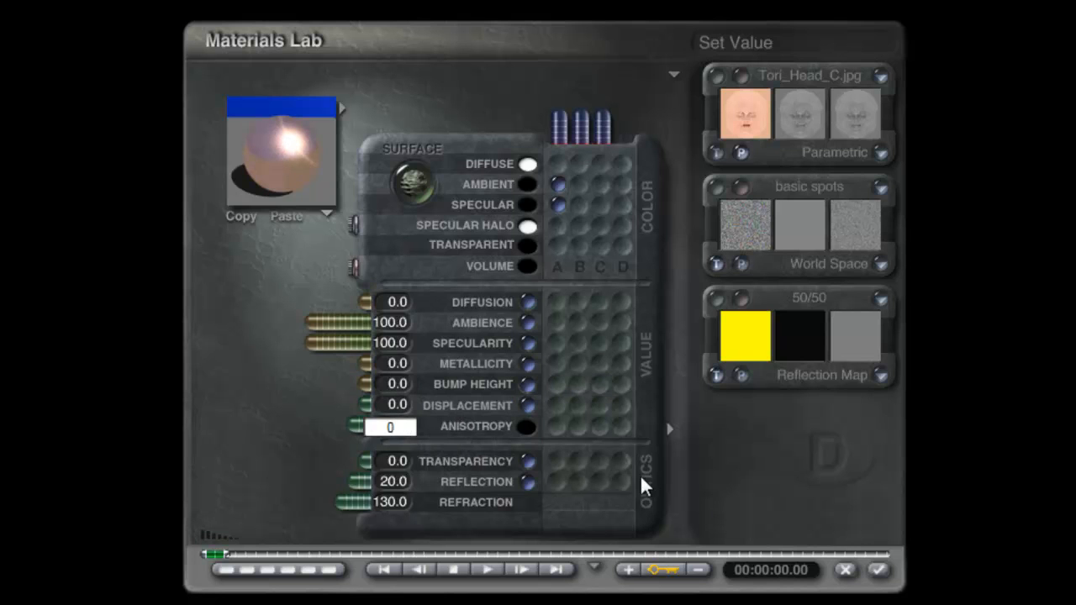
{"action": "left_click", "coordinate": [743, 506]}
{"action": "left_click_drag", "start_coordinate": [353, 482], "coordinate": [417, 482]}
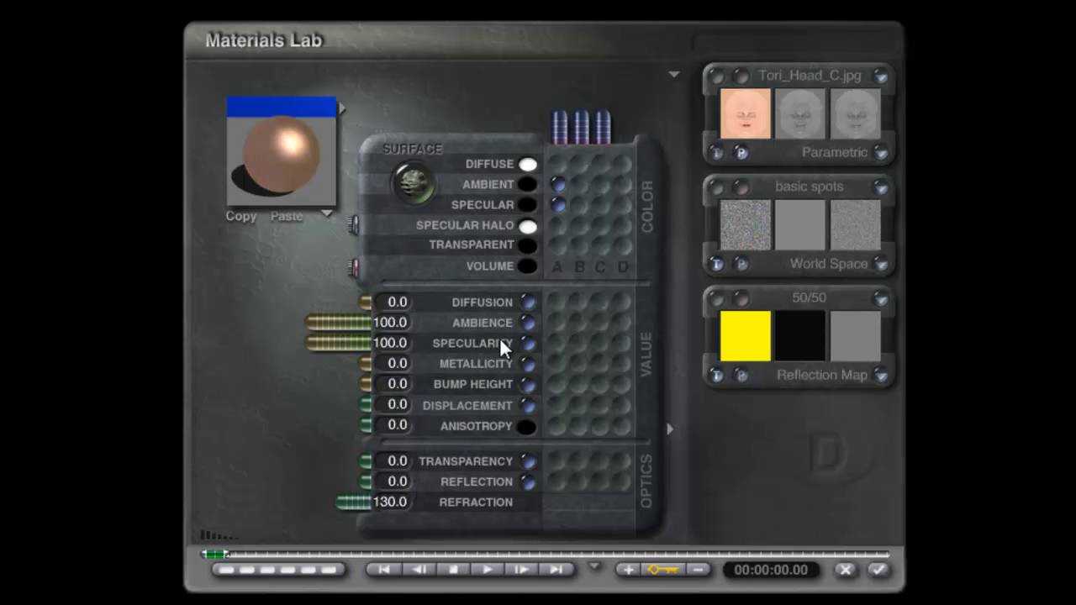
- Set the skin material's specular halo to pure white and its specularity to 50, and apply the material
{"action": "left_click", "coordinate": [527, 227]}
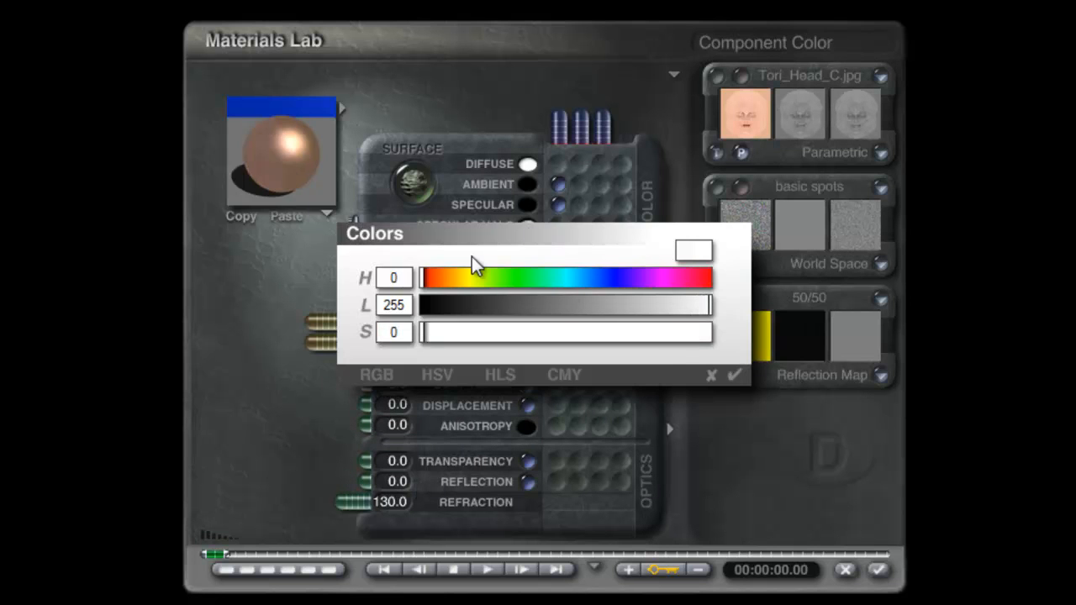
{"action": "left_click", "coordinate": [731, 375]}
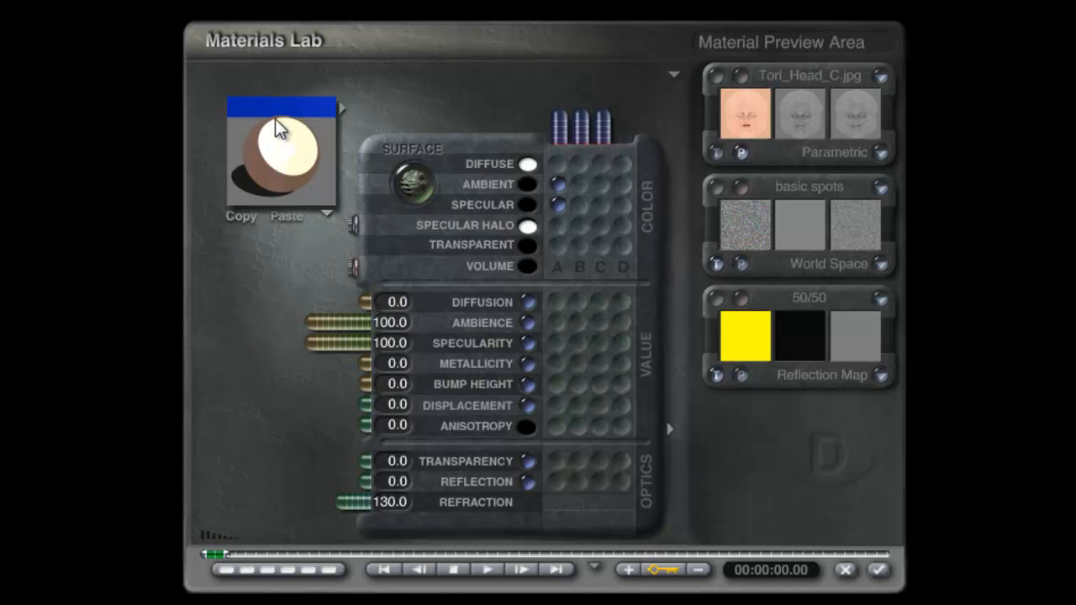
{"action": "left_click_drag", "start_coordinate": [252, 152], "coordinate": [284, 135]}
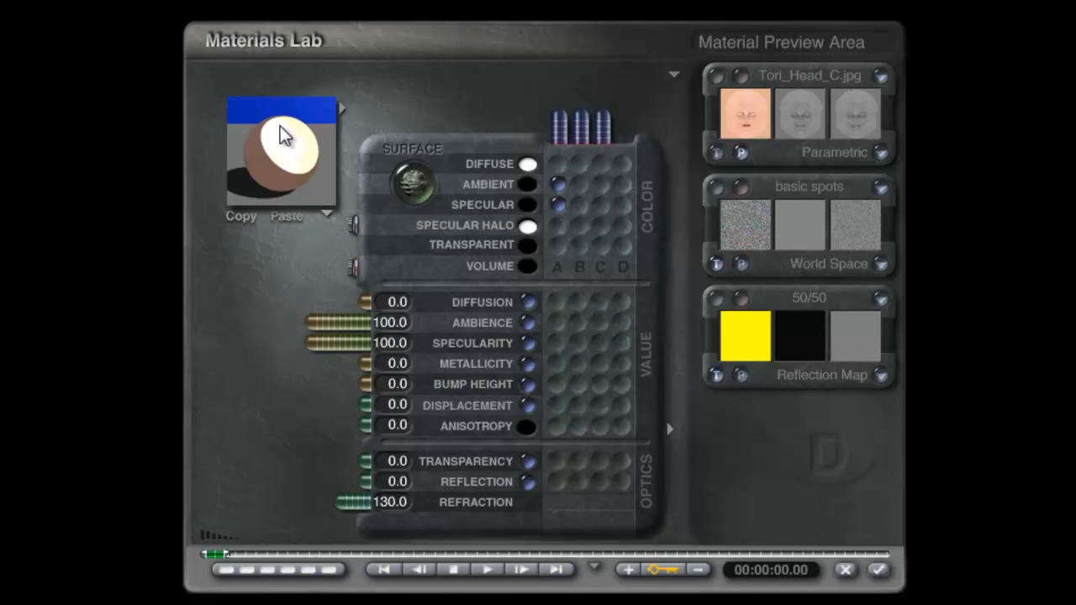
{"action": "left_click", "coordinate": [395, 343]}
{"action": "type", "text": "50"}
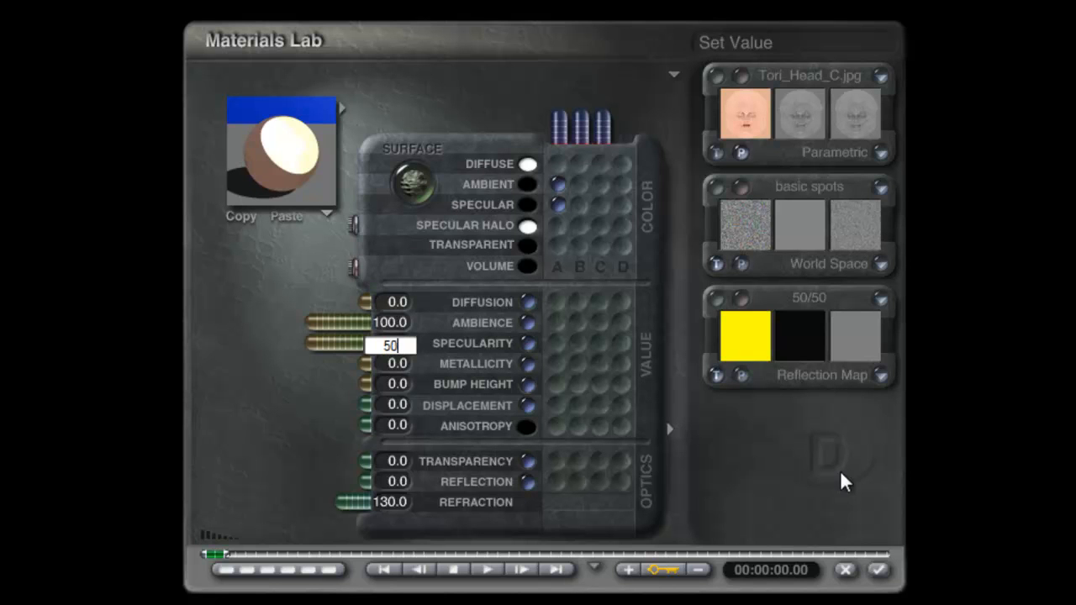
{"action": "key", "text": "Return"}
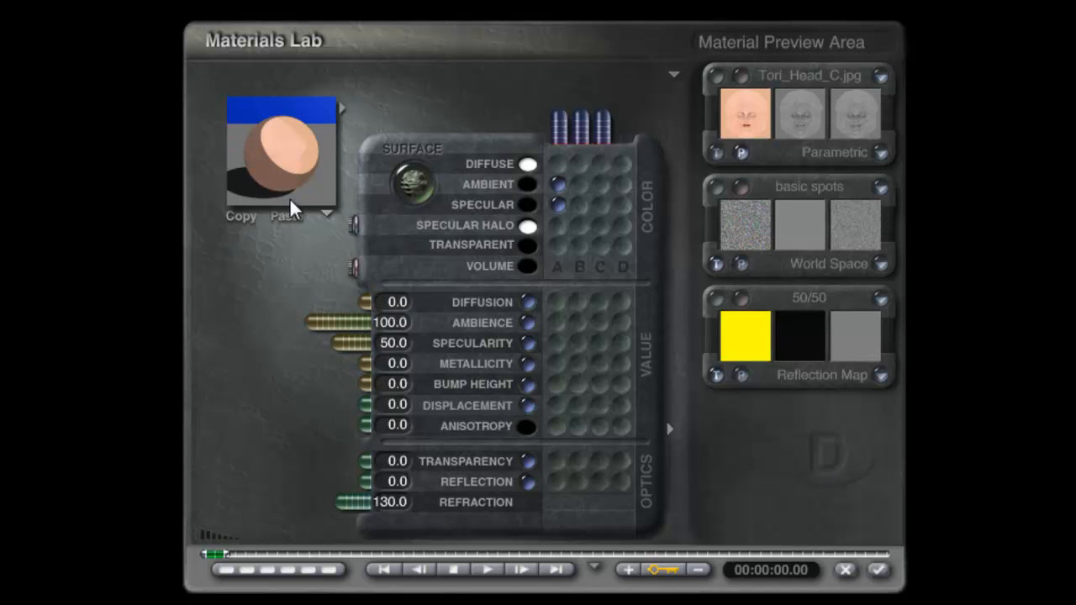
{"action": "left_click", "coordinate": [879, 571]}
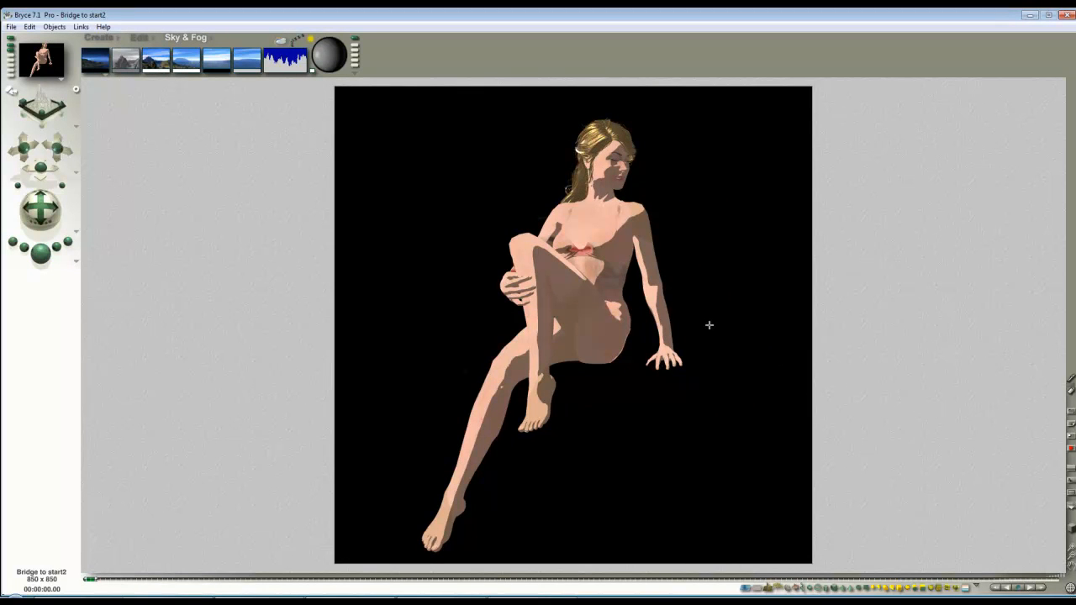
- Select the torso family and replace the picture texture in its material with the torso skin map
{"action": "key", "text": "Escape"}
{"action": "left_click", "coordinate": [975, 587]}
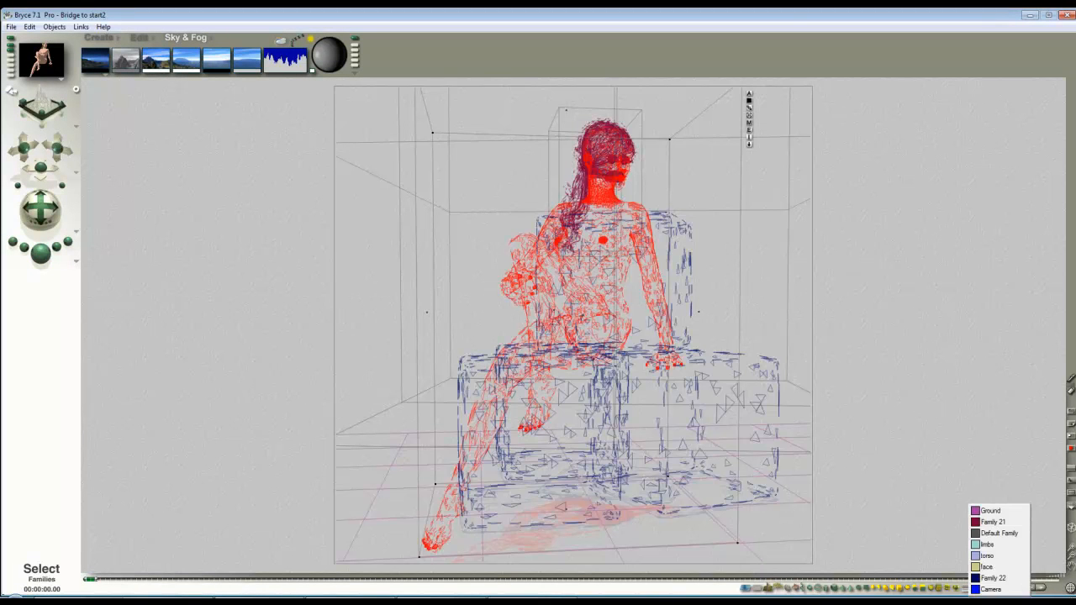
{"action": "left_click", "coordinate": [1004, 557]}
{"action": "left_click", "coordinate": [661, 146]}
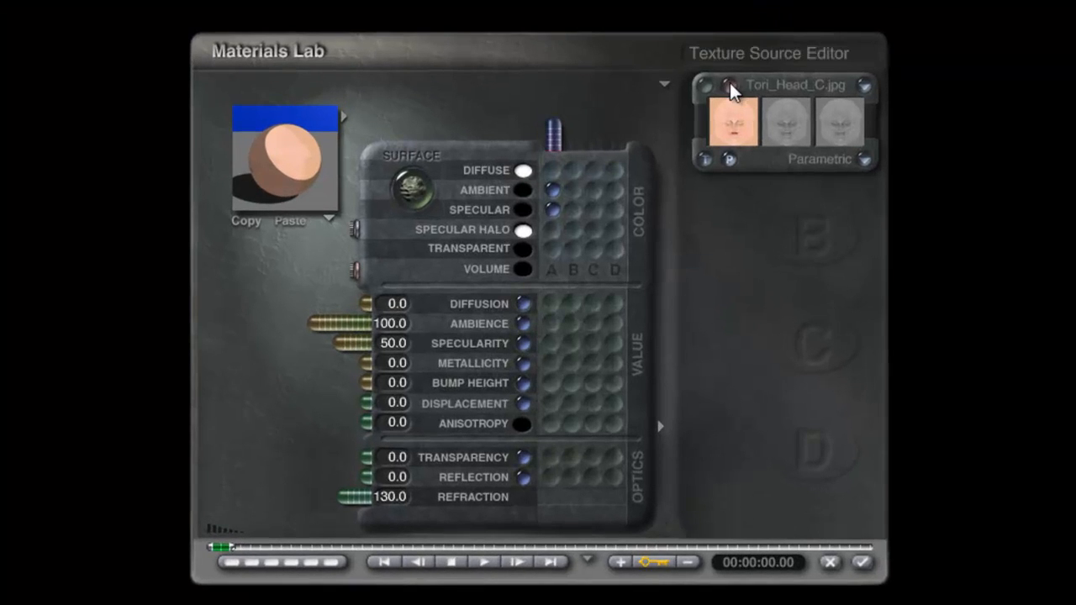
{"action": "left_click", "coordinate": [729, 85]}
{"action": "left_click", "coordinate": [408, 393]}
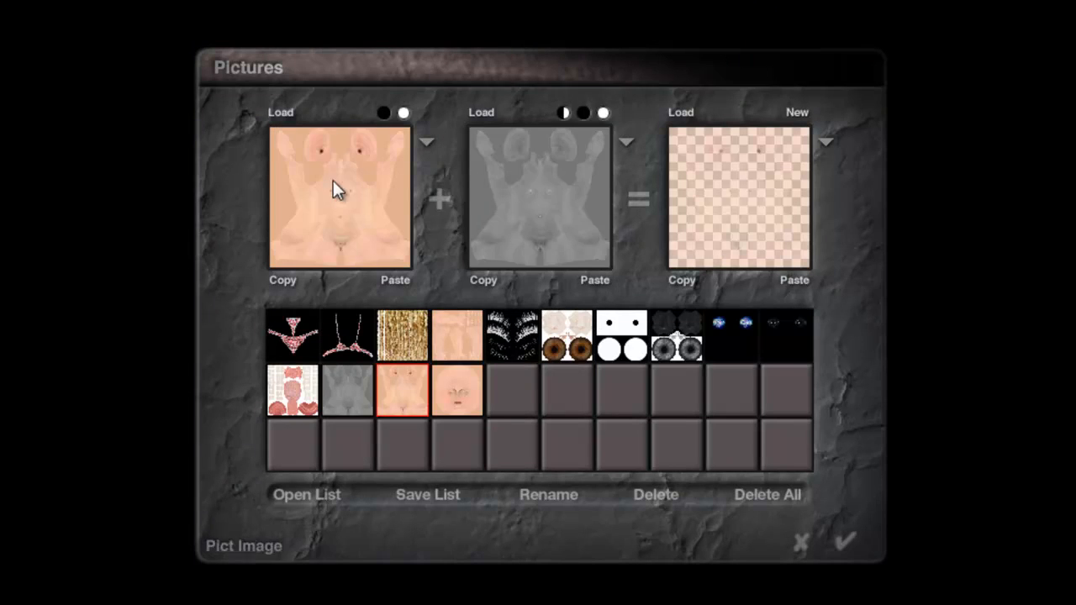
{"action": "left_click", "coordinate": [845, 541]}
{"action": "left_click", "coordinate": [861, 564]}
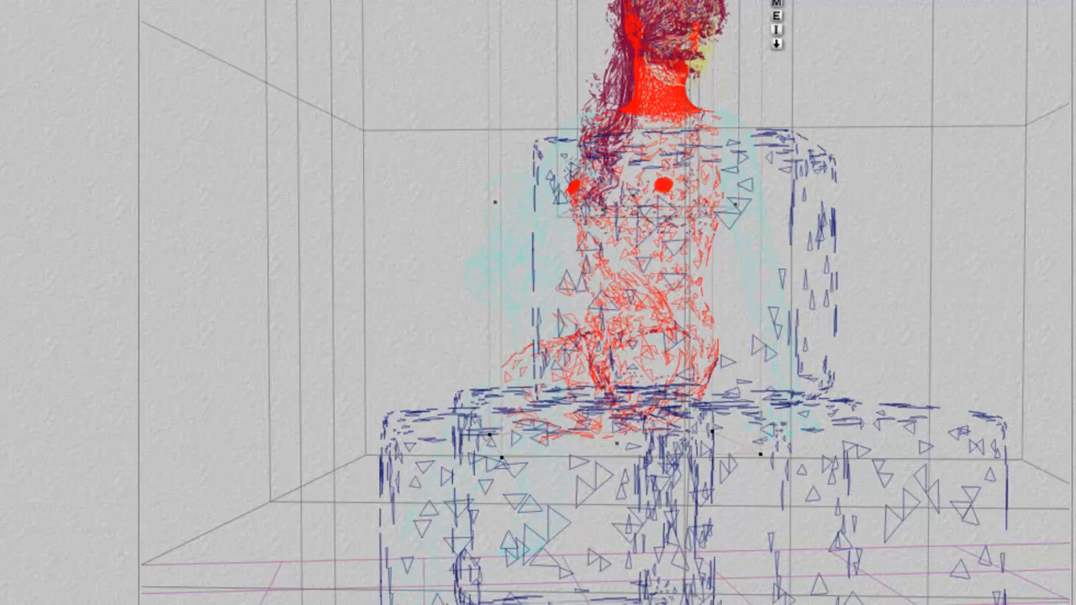
- Switch to the limbs object and replace its material's picture texture with Tori_Limbs_C.jpg
{"action": "key", "text": "Tab"}
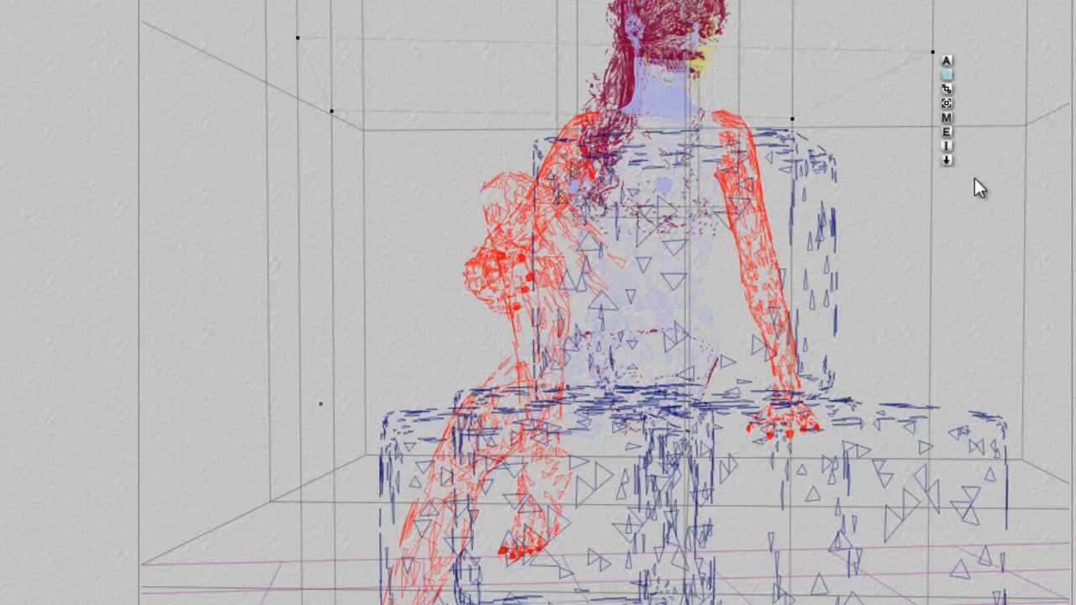
{"action": "left_click", "coordinate": [944, 118]}
{"action": "left_click", "coordinate": [730, 92]}
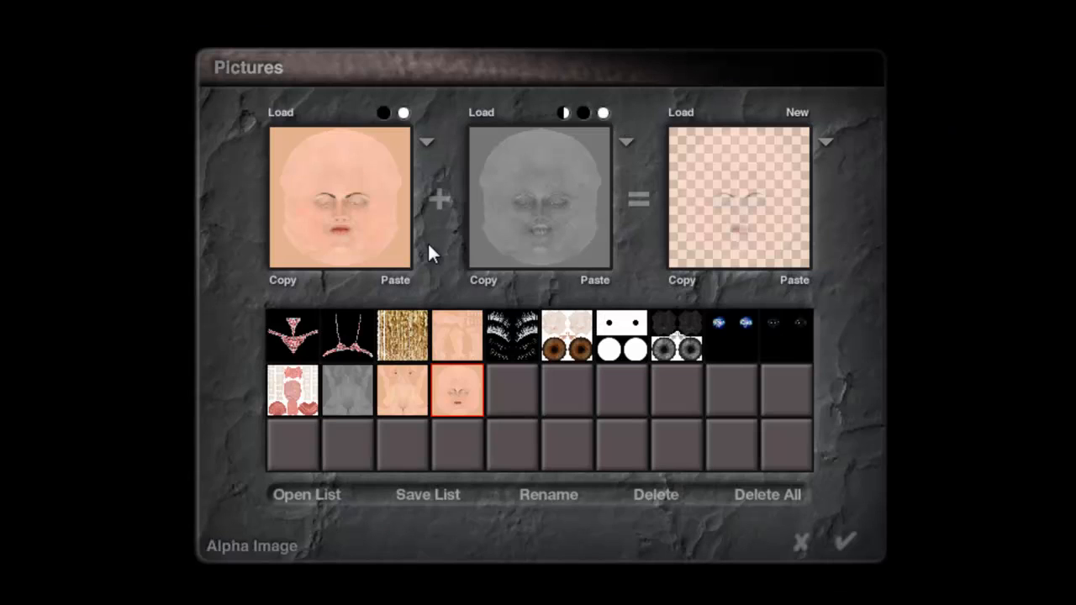
{"action": "left_click", "coordinate": [447, 347]}
{"action": "left_click", "coordinate": [844, 541]}
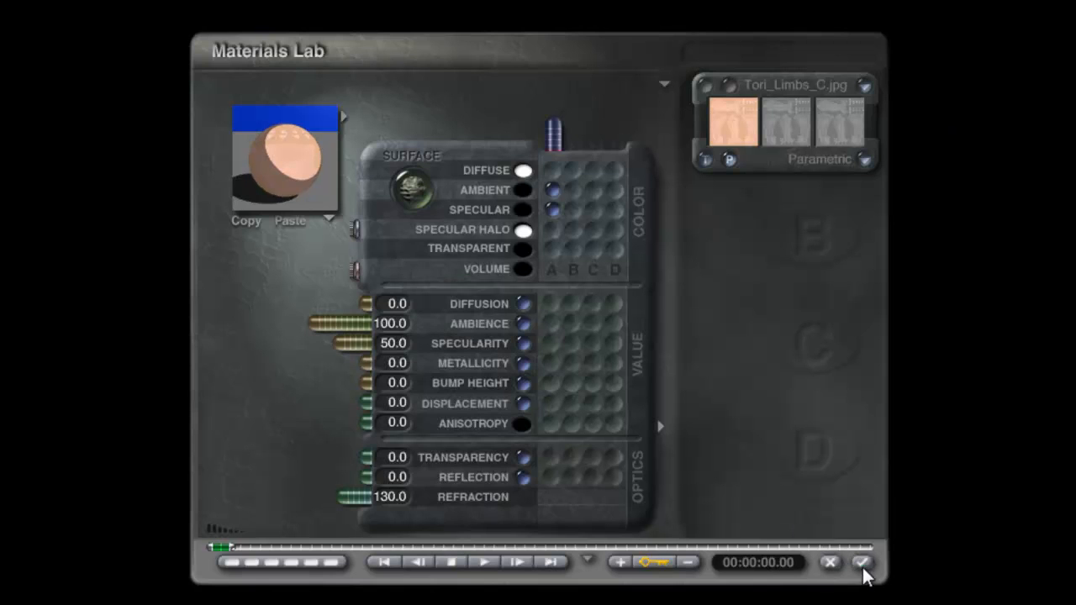
{"action": "left_click", "coordinate": [866, 571]}
- Select the BikiniTop object and assign the bikini top picture as its material's texture
{"action": "right_click", "coordinate": [674, 217]}
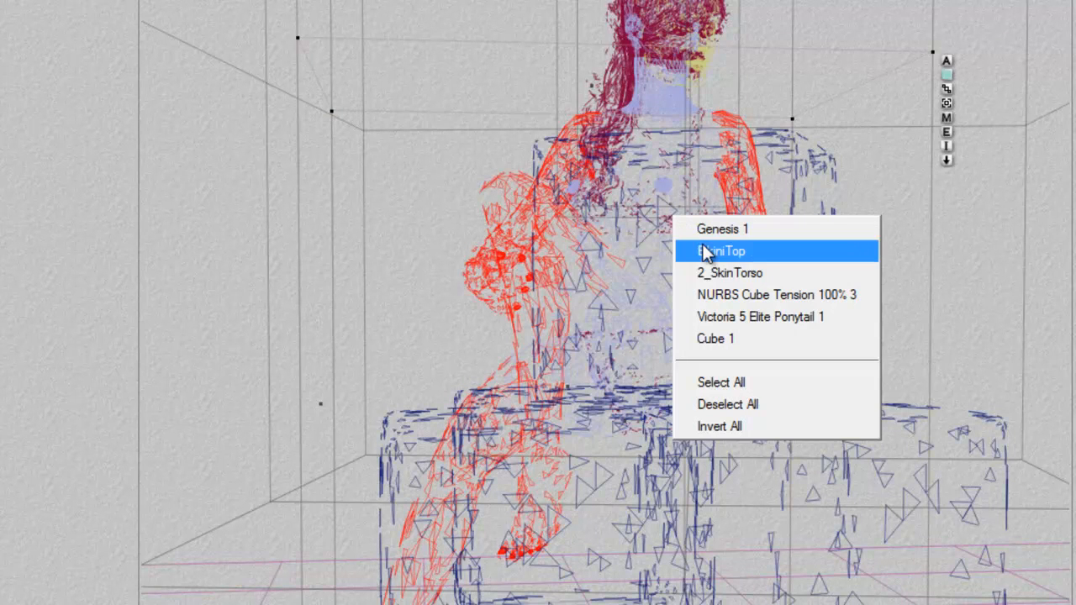
{"action": "left_click", "coordinate": [682, 247]}
{"action": "left_click", "coordinate": [757, 156]}
{"action": "left_click", "coordinate": [733, 116]}
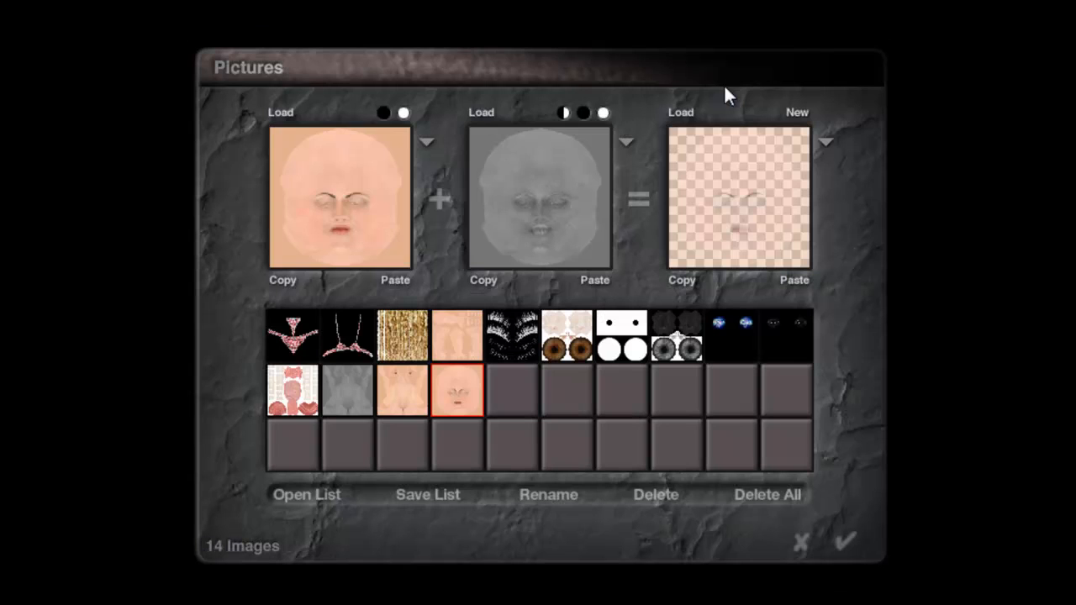
{"action": "left_click", "coordinate": [348, 327]}
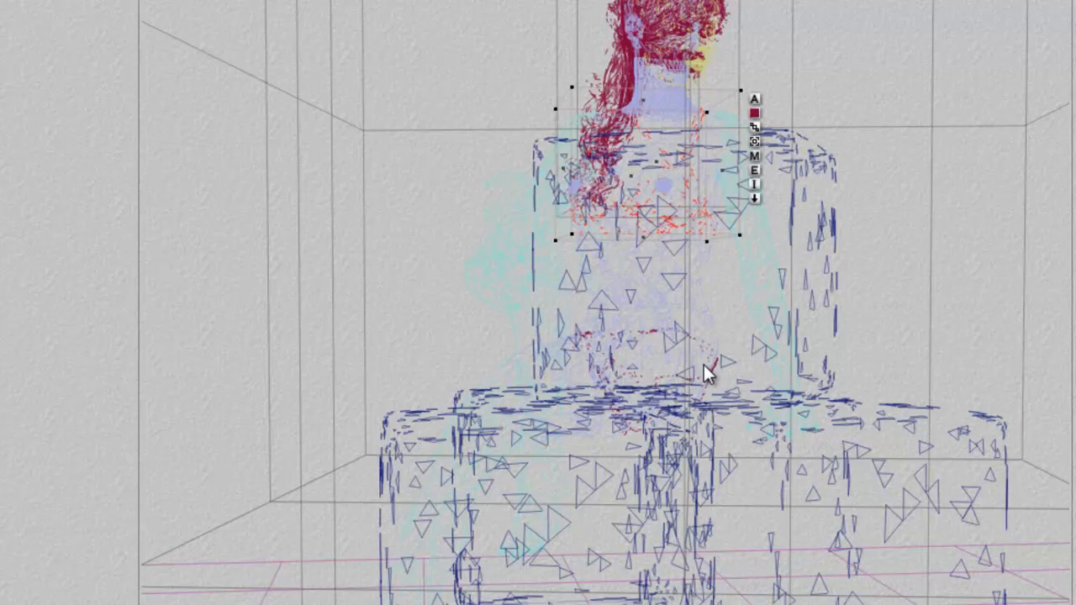
- Select the bikini bottoms and assign the V5BikiniBottoms03 picture as their material's texture
{"action": "right_click", "coordinate": [705, 360]}
{"action": "left_click", "coordinate": [756, 386]}
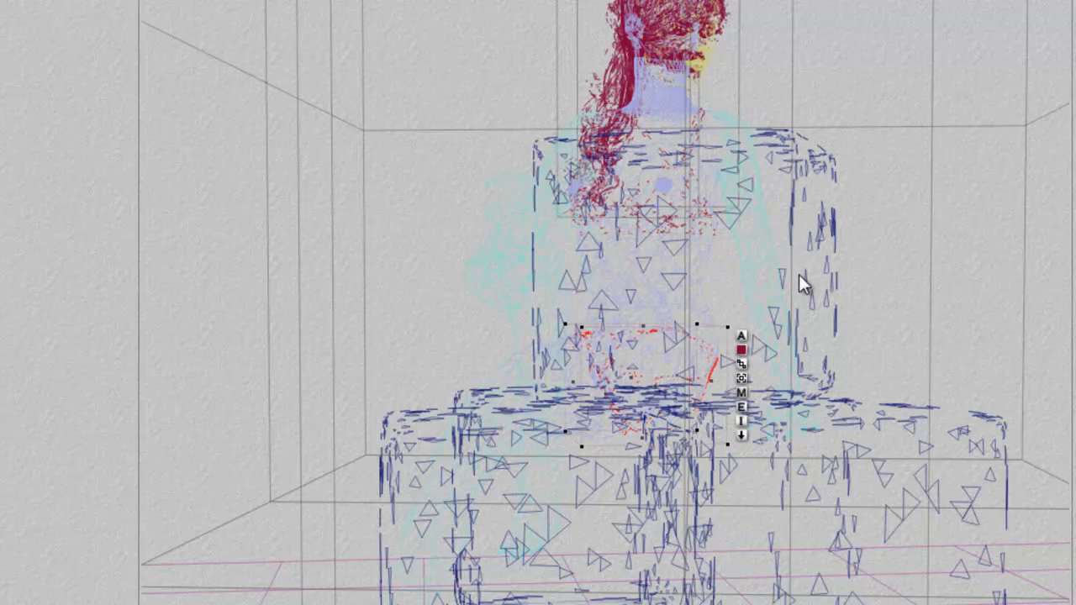
{"action": "left_click", "coordinate": [740, 392]}
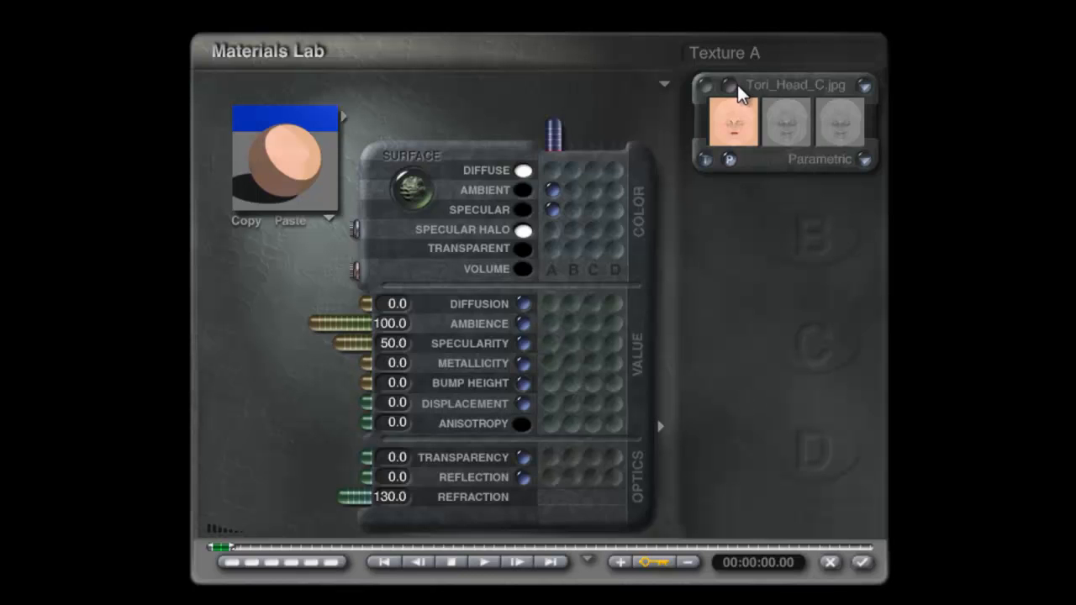
{"action": "left_click", "coordinate": [736, 85]}
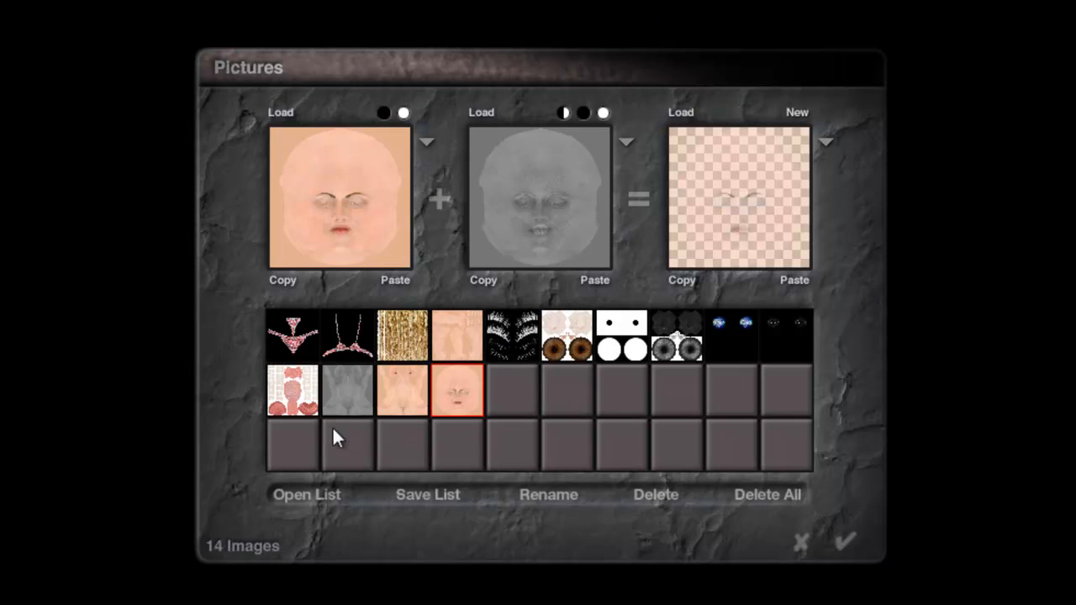
{"action": "left_click", "coordinate": [293, 334]}
{"action": "left_click", "coordinate": [847, 544]}
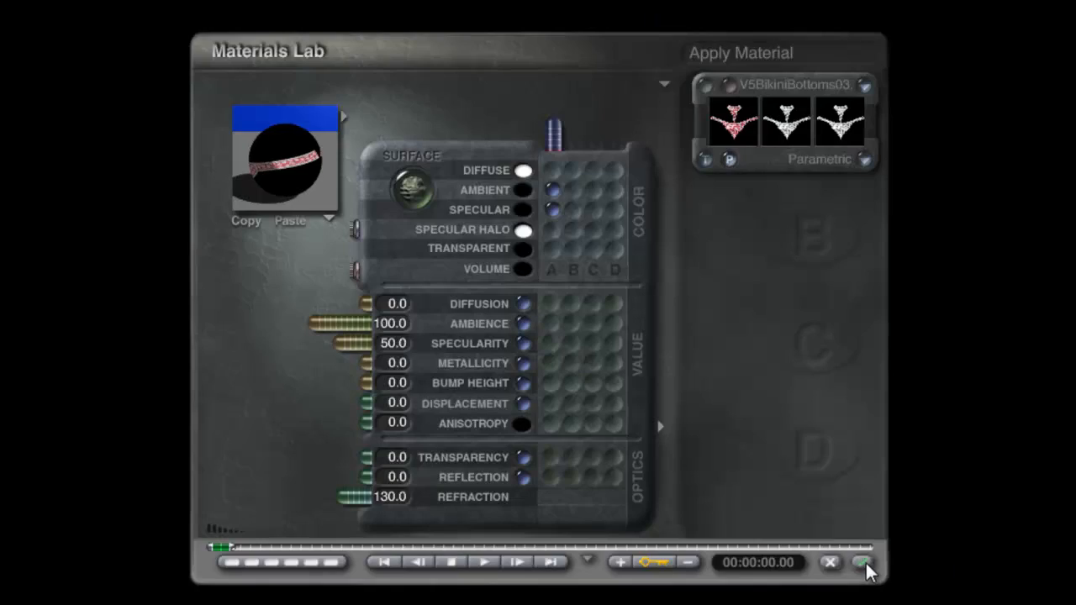
{"action": "left_click", "coordinate": [866, 566]}
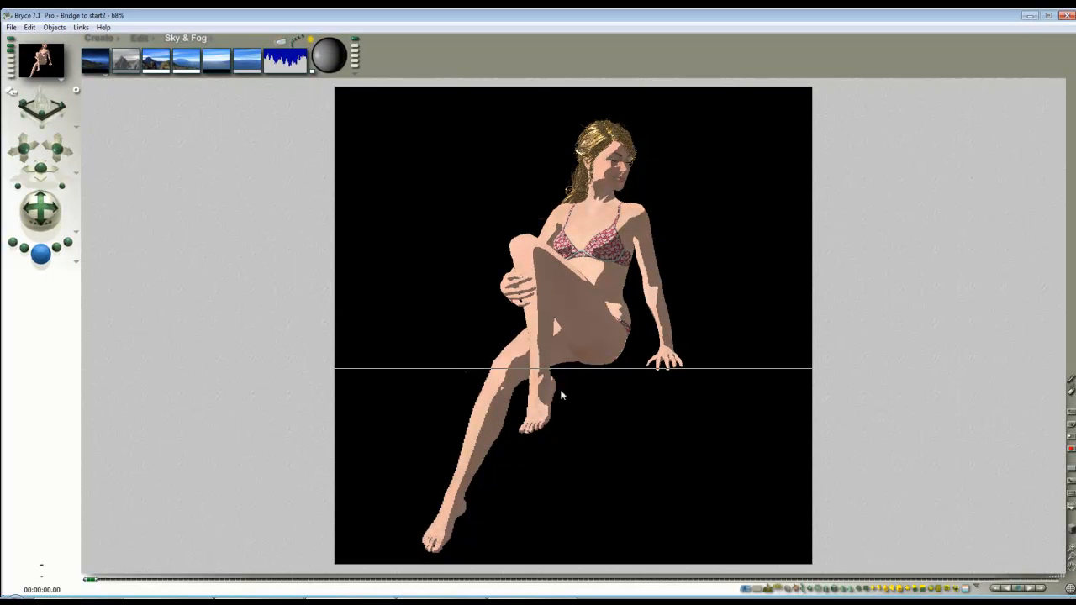
- Give the Family 22 blocks' material the ambient colour as specular colour, with diffusion 0 and ambience and specularity 100
{"action": "left_click", "coordinate": [701, 403]}
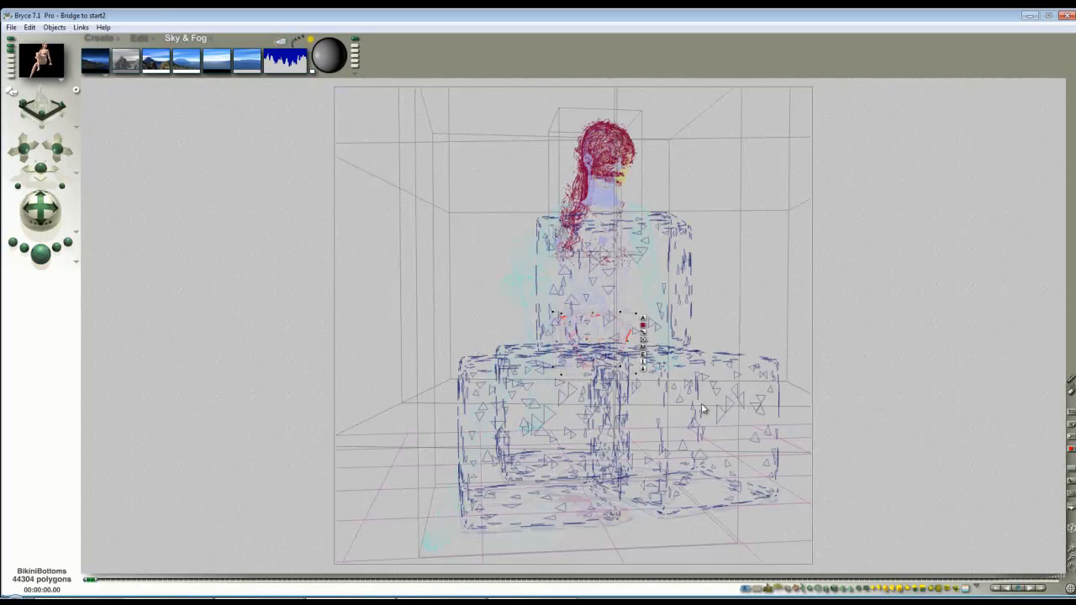
{"action": "left_click", "coordinate": [966, 589]}
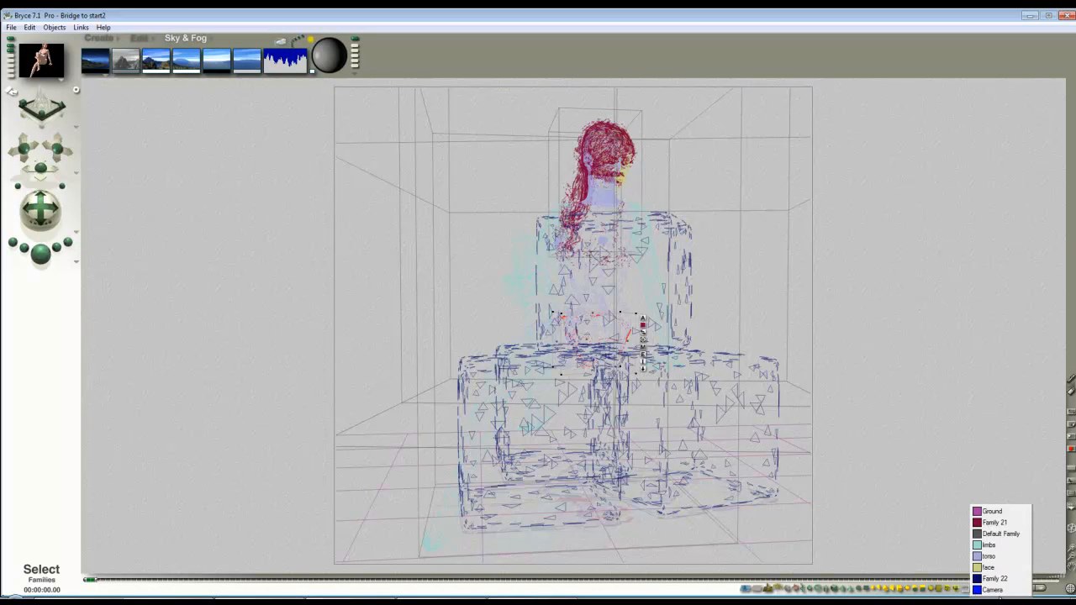
{"action": "left_click", "coordinate": [997, 578]}
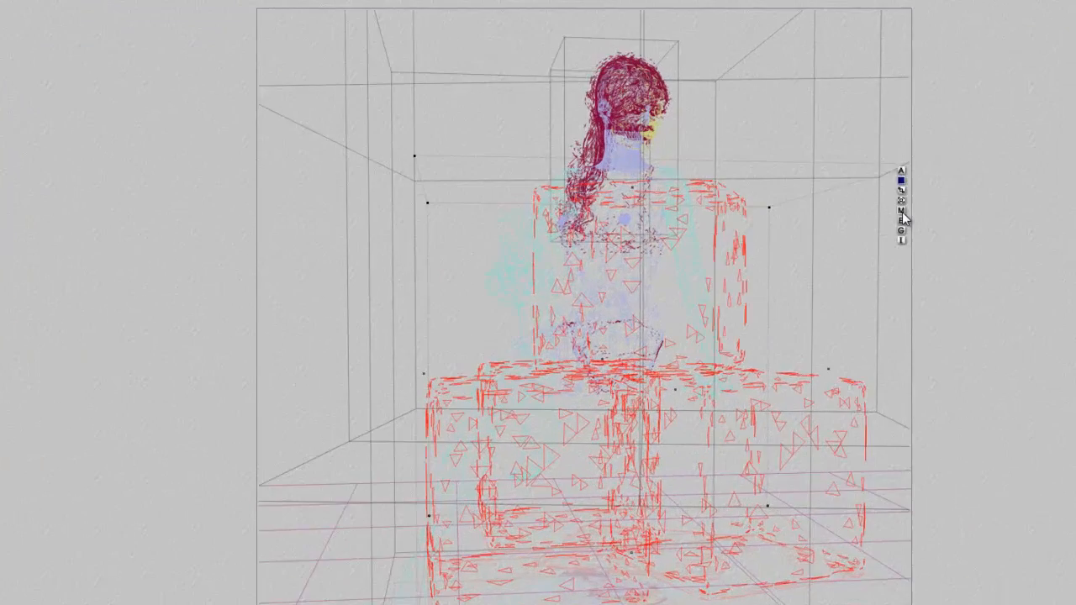
{"action": "left_click", "coordinate": [902, 211]}
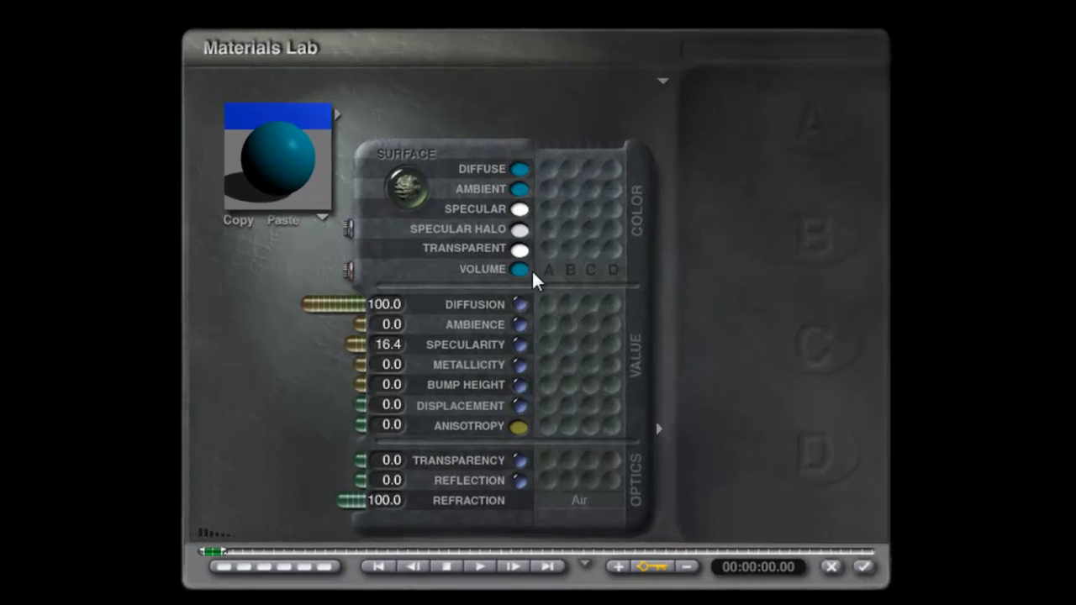
{"action": "left_click_drag", "start_coordinate": [523, 210], "coordinate": [521, 190]}
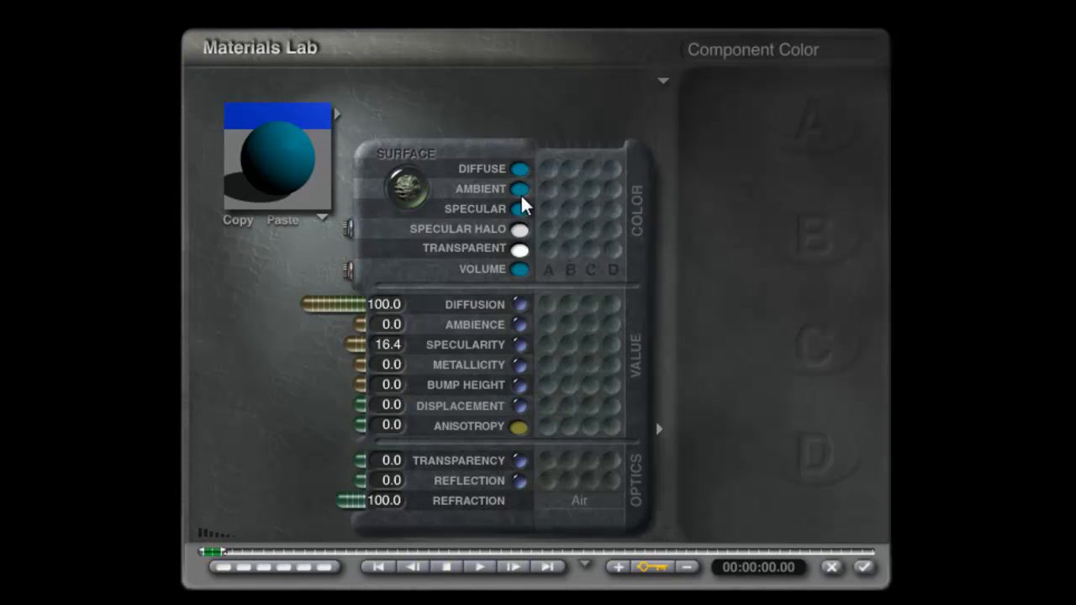
{"action": "left_click_drag", "start_coordinate": [337, 307], "coordinate": [412, 299]}
{"action": "left_click_drag", "start_coordinate": [360, 324], "coordinate": [168, 350]}
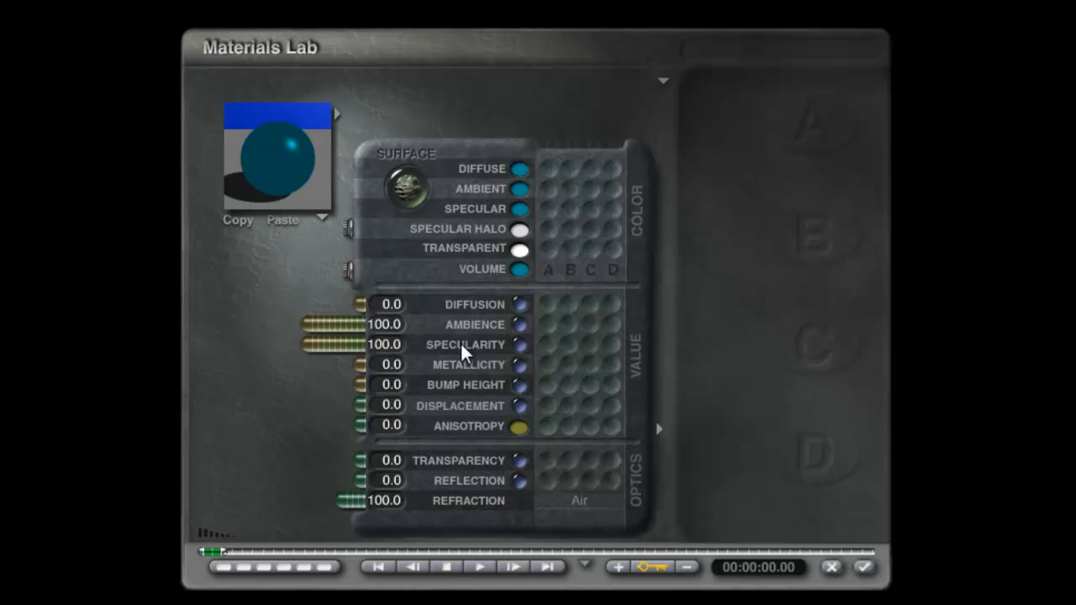
- Set the blocks' specular halo to white, apply the material and render the scene
{"action": "left_click_drag", "start_coordinate": [519, 229], "coordinate": [698, 370]}
{"action": "left_click", "coordinate": [722, 375]}
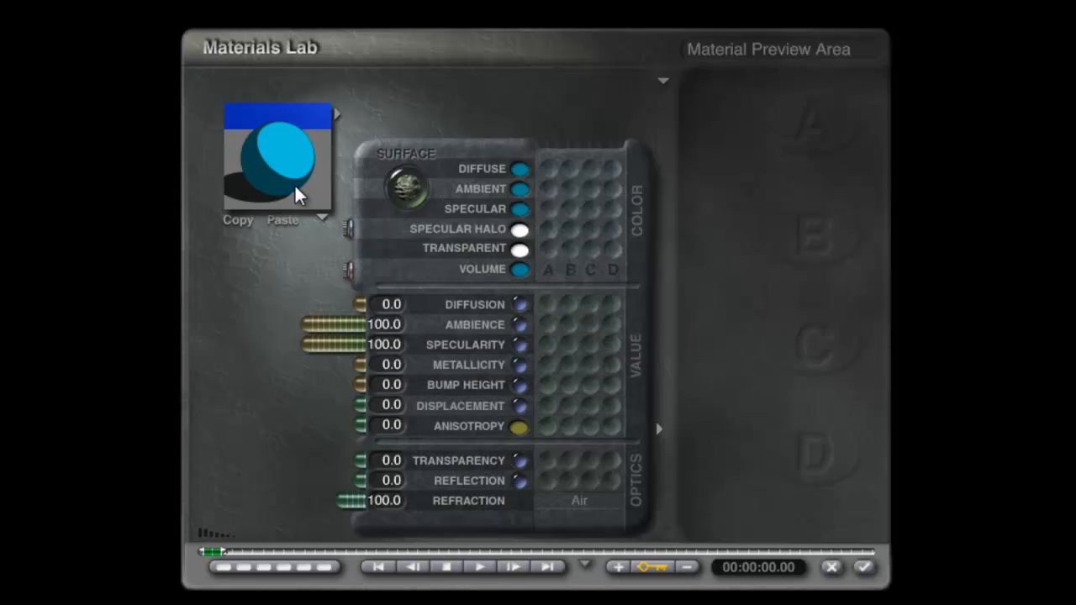
{"action": "left_click", "coordinate": [863, 567]}
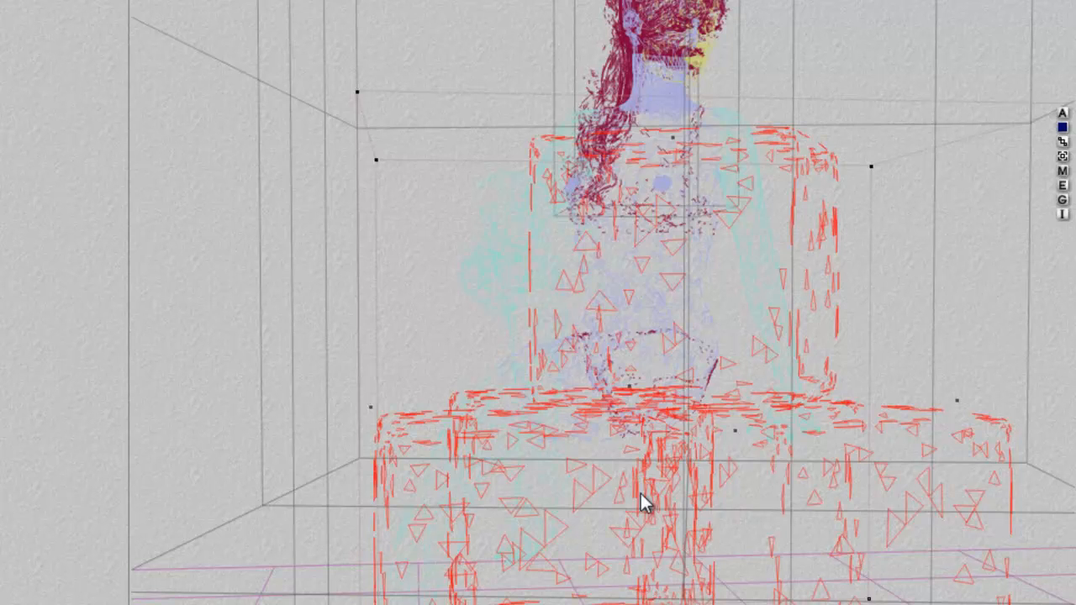
{"action": "left_click", "coordinate": [39, 253]}
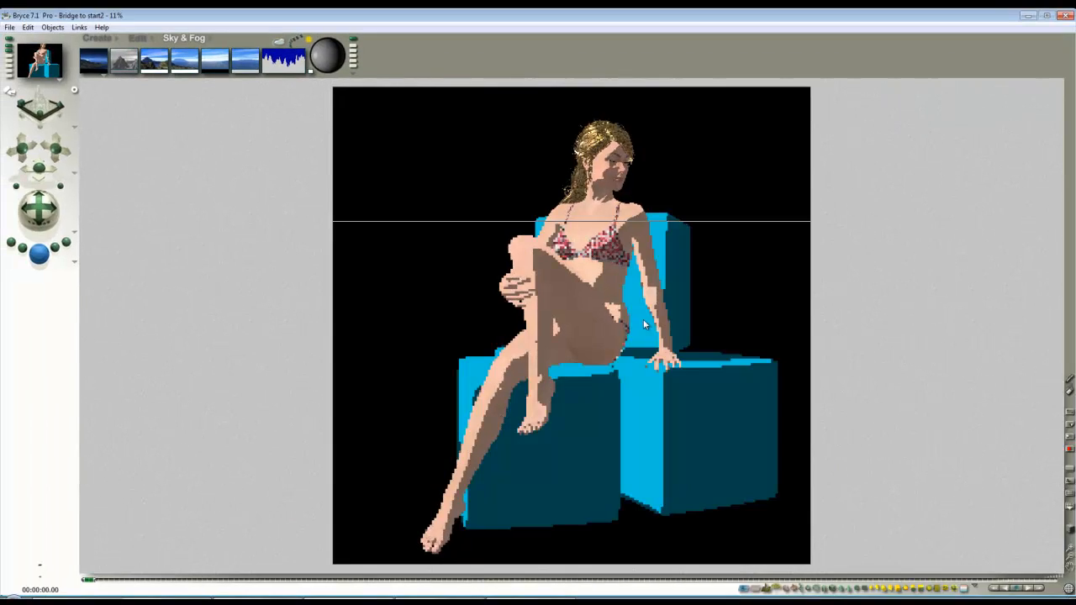
- Select the surrounding Cube 1 together with the ground plane and open their material
{"action": "left_click", "coordinate": [708, 342]}
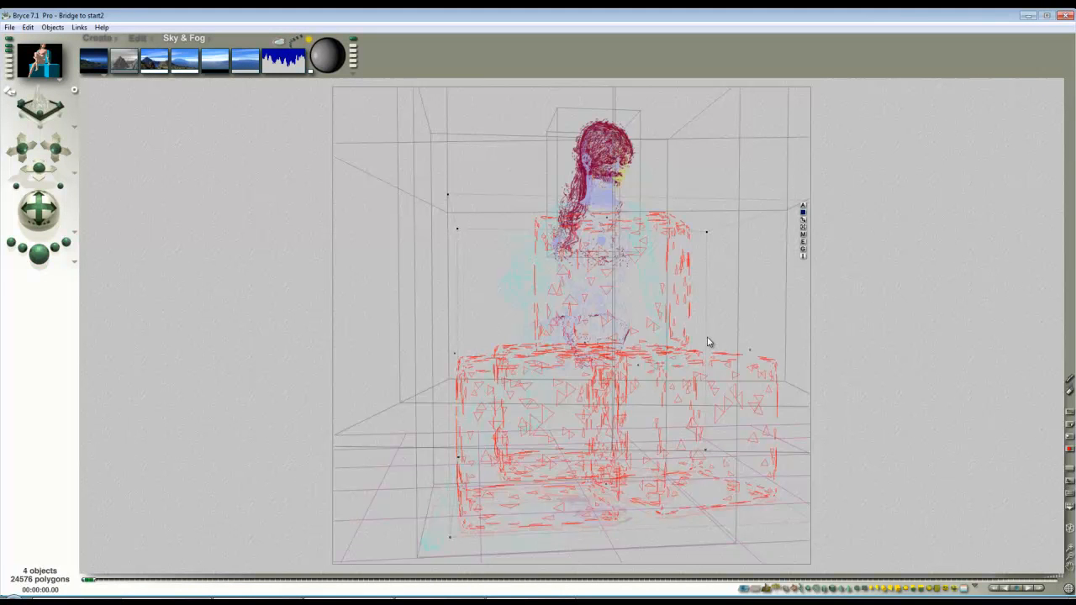
{"action": "right_click", "coordinate": [491, 251]}
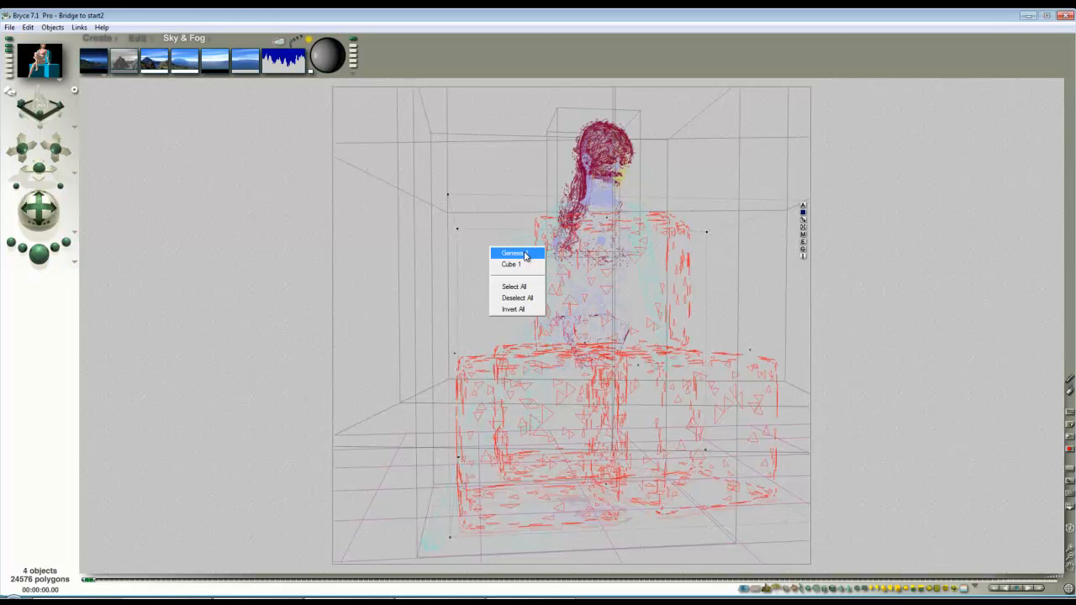
{"action": "left_click", "coordinate": [519, 267]}
{"action": "left_click", "coordinate": [402, 462], "text": "ctrl+shift"}
{"action": "left_click", "coordinate": [413, 470]}
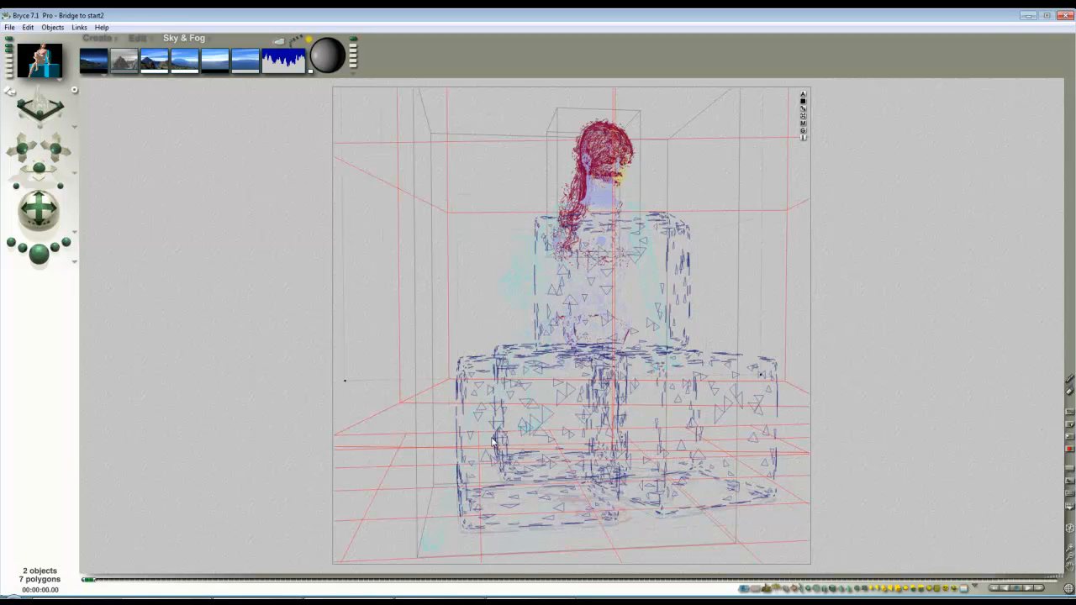
{"action": "left_click", "coordinate": [802, 123]}
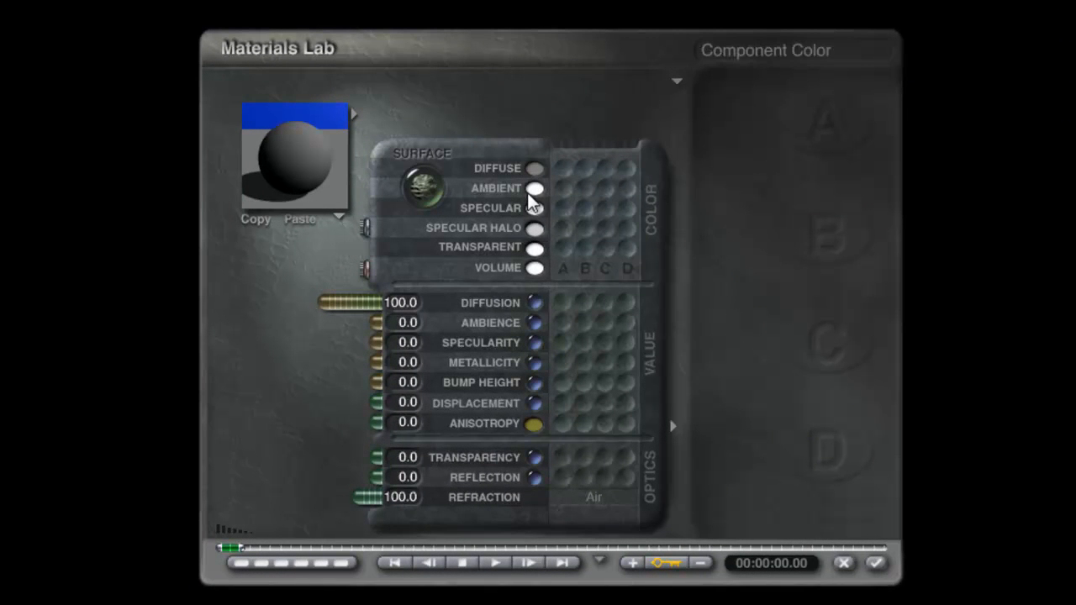
- Copy the room material's diffuse colour to ambient and specular, and set diffusion to 0 and ambience and specularity to 100
{"action": "left_click_drag", "start_coordinate": [538, 189], "coordinate": [537, 171]}
{"action": "left_click_drag", "start_coordinate": [535, 209], "coordinate": [537, 189]}
{"action": "left_click_drag", "start_coordinate": [365, 300], "coordinate": [479, 301]}
{"action": "left_click_drag", "start_coordinate": [372, 346], "coordinate": [120, 354]}
{"action": "left_click_drag", "start_coordinate": [328, 364], "coordinate": [448, 366]}
{"action": "left_click_drag", "start_coordinate": [375, 322], "coordinate": [192, 339]}
- Set the room material's specular halo to white and apply the material
{"action": "left_click_drag", "start_coordinate": [549, 223], "coordinate": [770, 311]}
{"action": "left_click", "coordinate": [736, 372]}
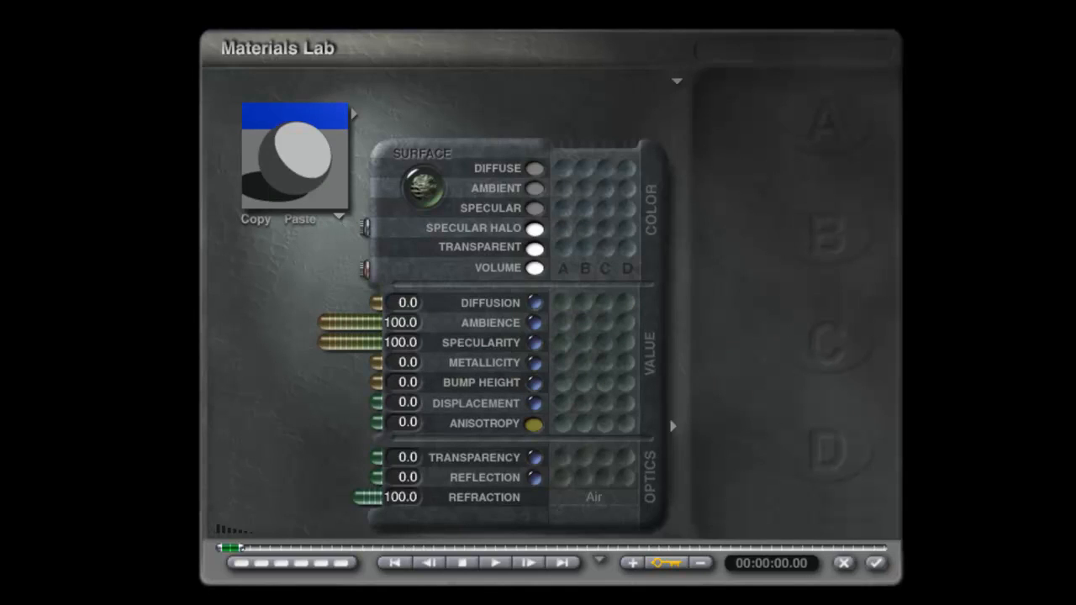
{"action": "left_click", "coordinate": [879, 563]}
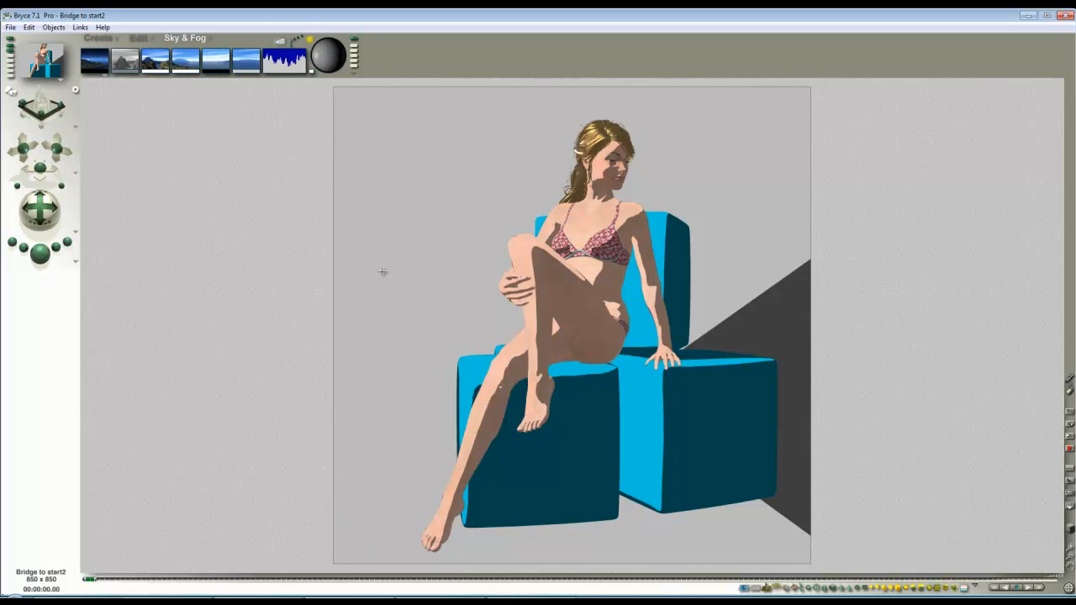
- Give Cube 1 alone a default material with diffusion 0, ambience 100 and its diffuse colour copied to ambient
{"action": "left_click", "coordinate": [436, 237]}
{"action": "left_click", "coordinate": [362, 246], "text": "ctrl"}
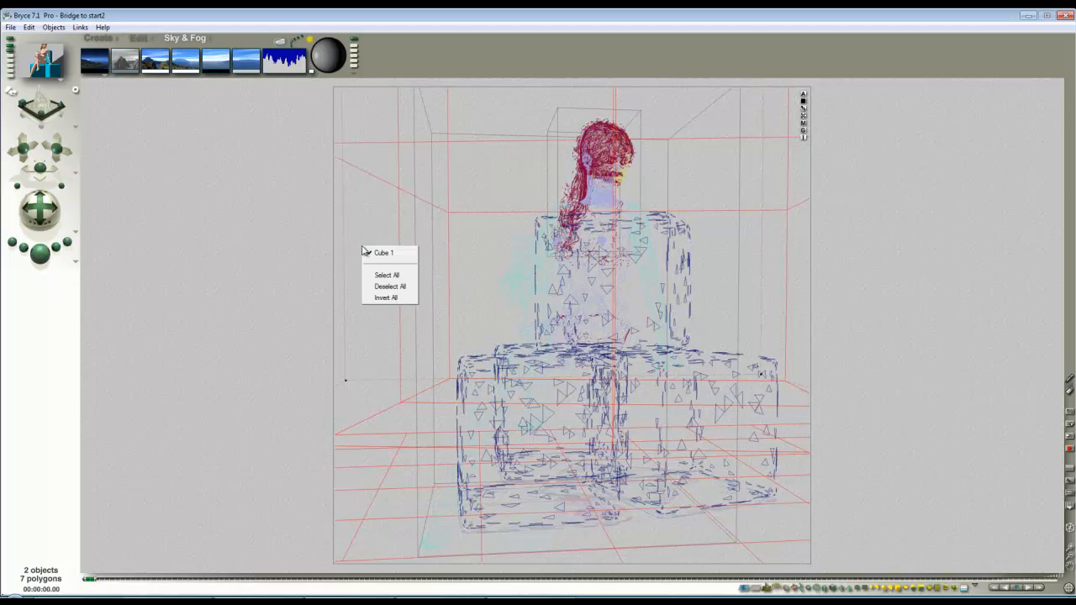
{"action": "left_click", "coordinate": [385, 250]}
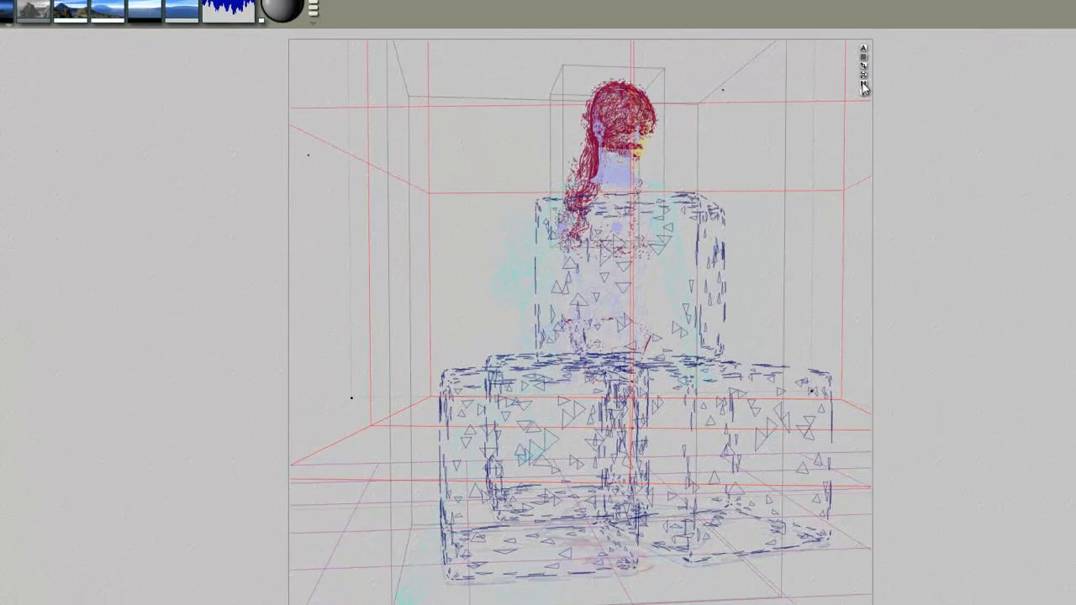
{"action": "left_click", "coordinate": [803, 122]}
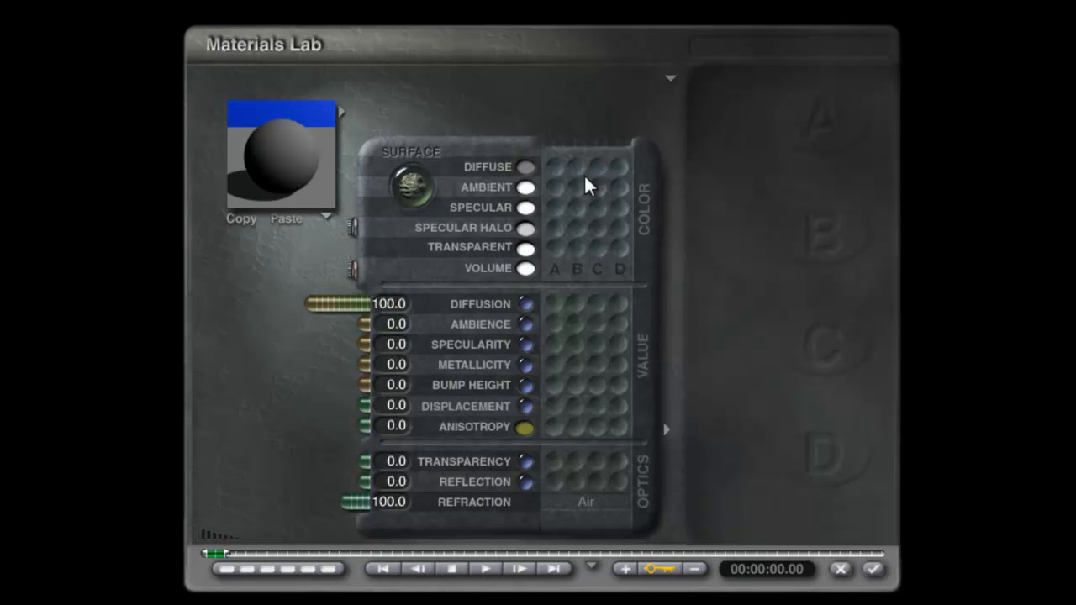
{"action": "left_click_drag", "start_coordinate": [330, 306], "coordinate": [144, 341]}
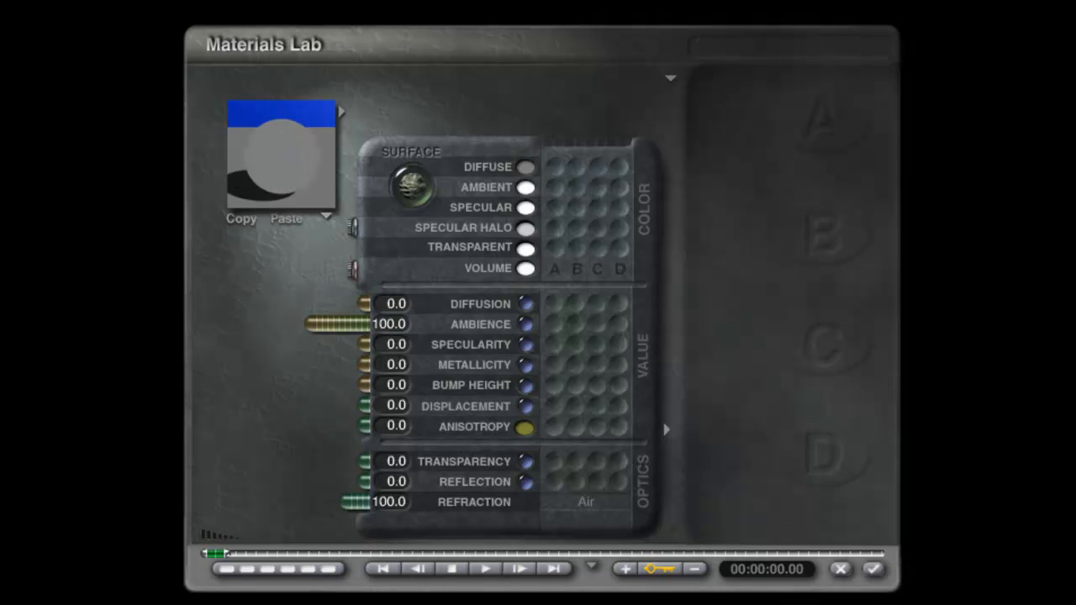
{"action": "left_click", "coordinate": [873, 571]}
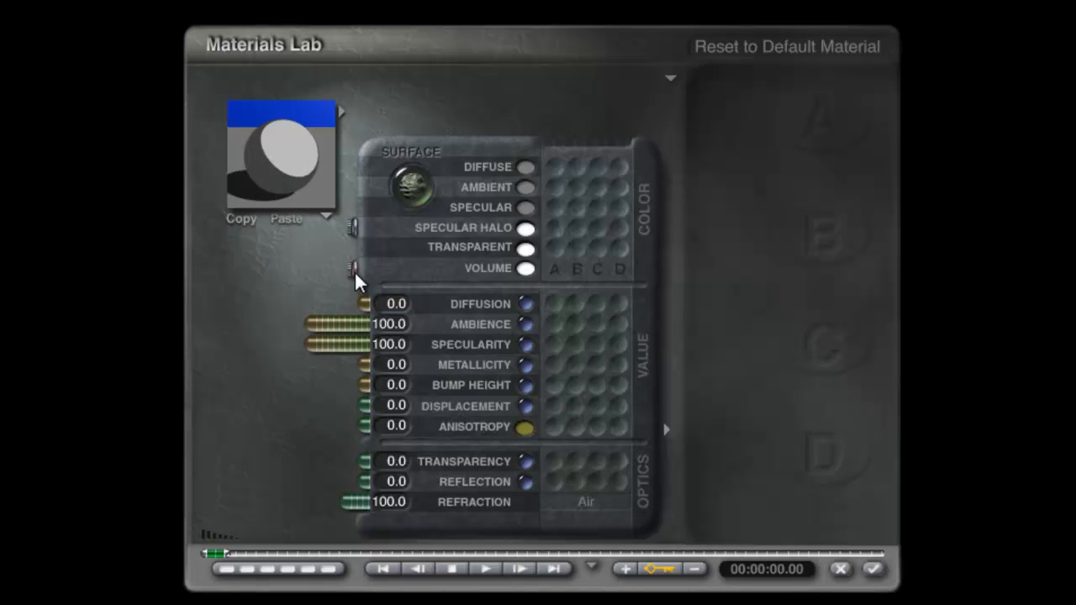
- Reset the ground plane's material to default, and set its diffusion to 0 and ambience to 100
{"action": "left_click", "coordinate": [354, 273]}
{"action": "left_click_drag", "start_coordinate": [314, 301], "coordinate": [583, 304]}
{"action": "left_click_drag", "start_coordinate": [362, 326], "coordinate": [111, 326]}
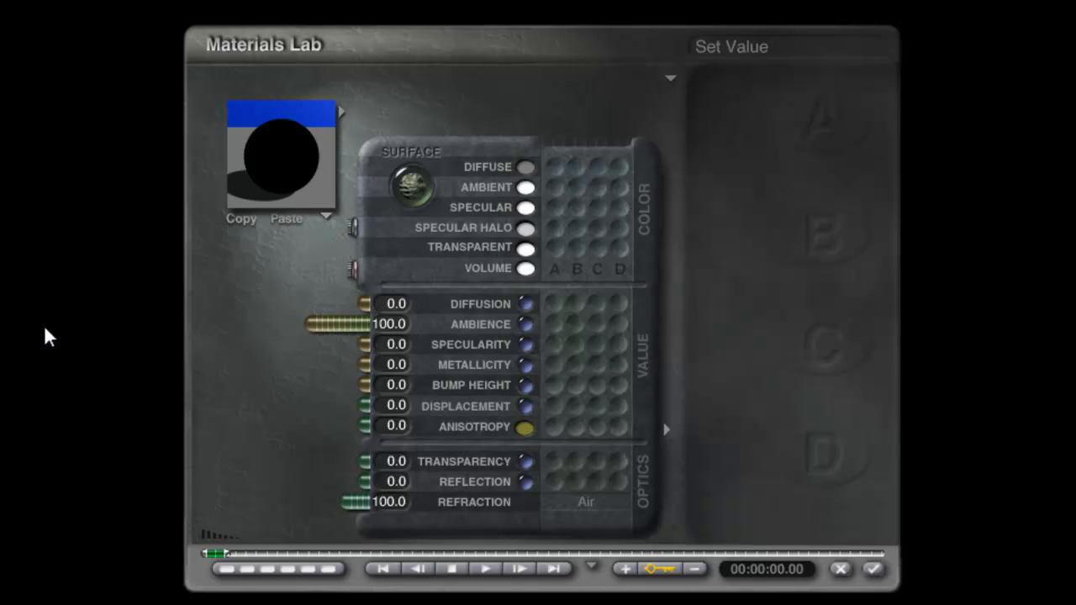
- Copy the ground plane's diffuse colour to ambient, apply the material and render the scene
{"action": "left_click", "coordinate": [526, 209]}
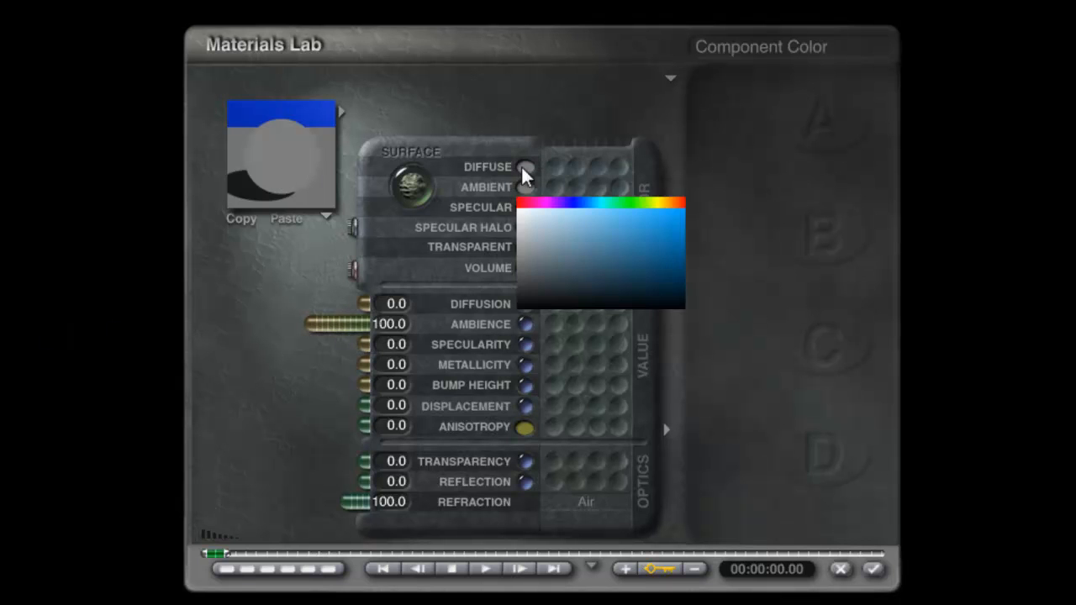
{"action": "left_click", "coordinate": [531, 163]}
{"action": "left_click", "coordinate": [872, 569]}
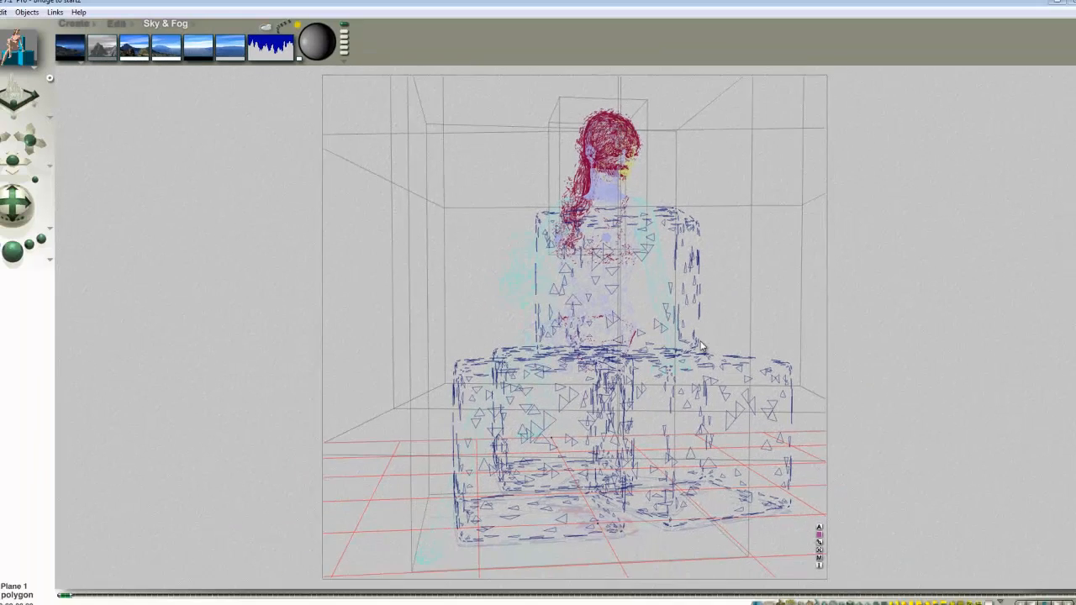
{"action": "left_click", "coordinate": [38, 254]}
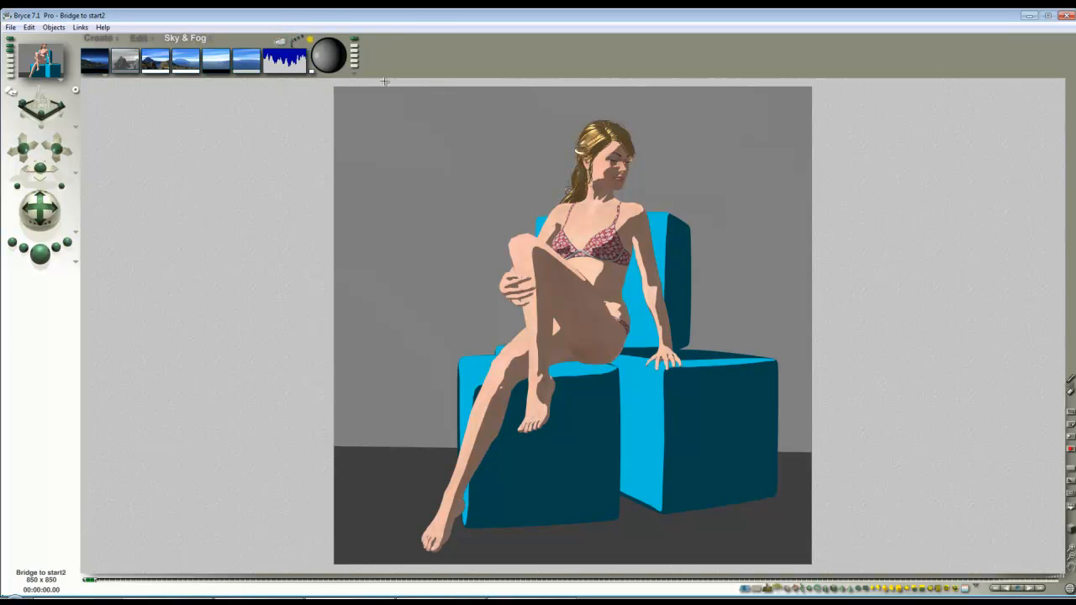
- Shift the sunlight so it strikes the blocks' right-hand faces, and render the scene
{"action": "left_click", "coordinate": [328, 53]}
{"action": "left_click", "coordinate": [40, 253]}
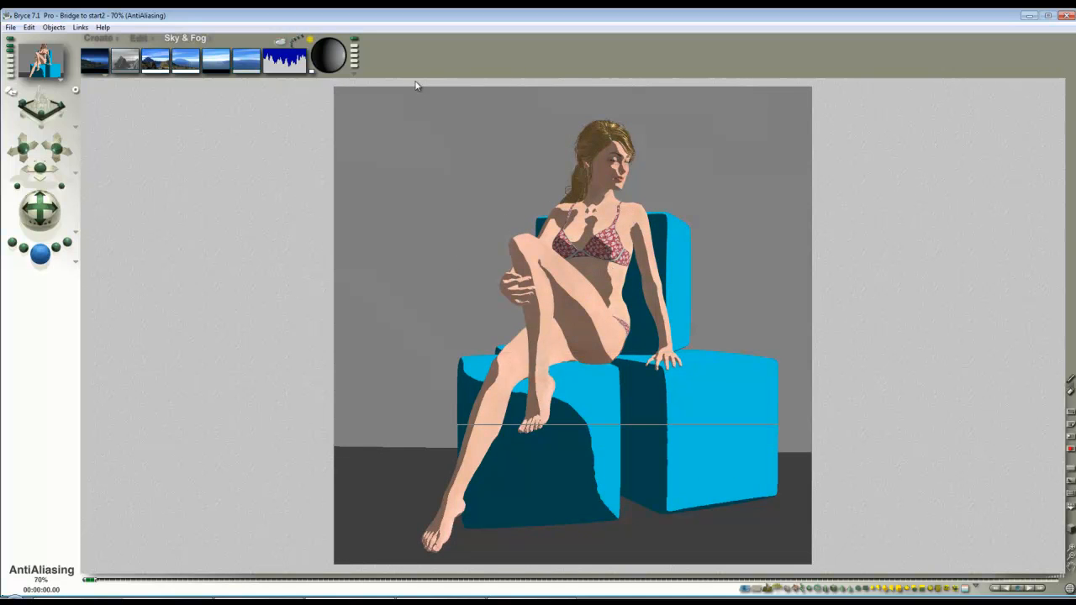
{"action": "left_click", "coordinate": [337, 67]}
{"action": "left_click", "coordinate": [40, 254]}
- Restore the previous sun direction, lighting the blocks' left-hand faces, and render the scene again
{"action": "left_click", "coordinate": [581, 237]}
{"action": "left_click", "coordinate": [326, 53]}
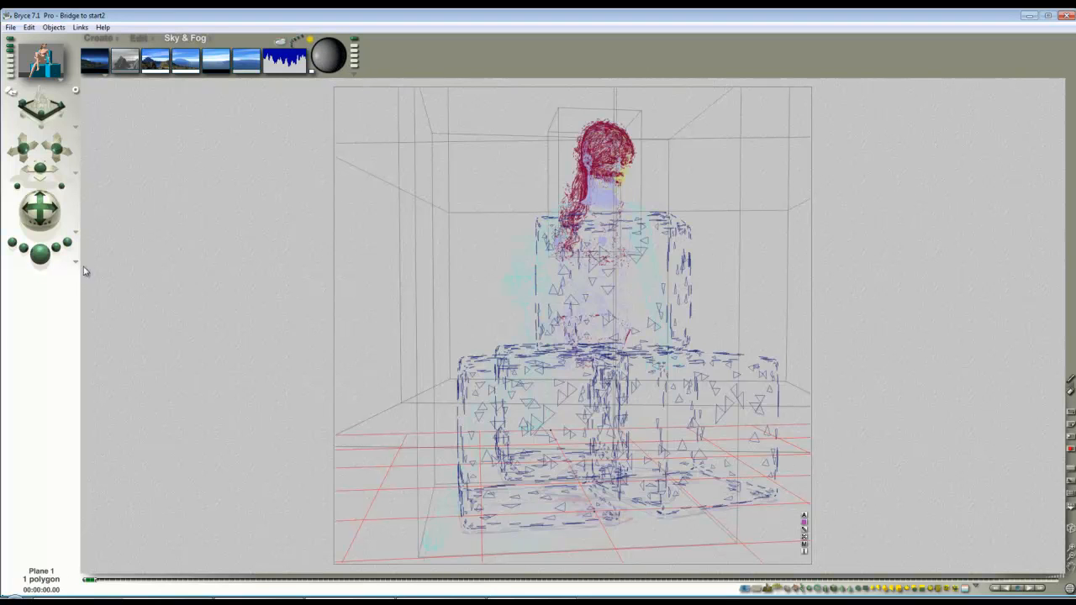
{"action": "left_click", "coordinate": [48, 261]}
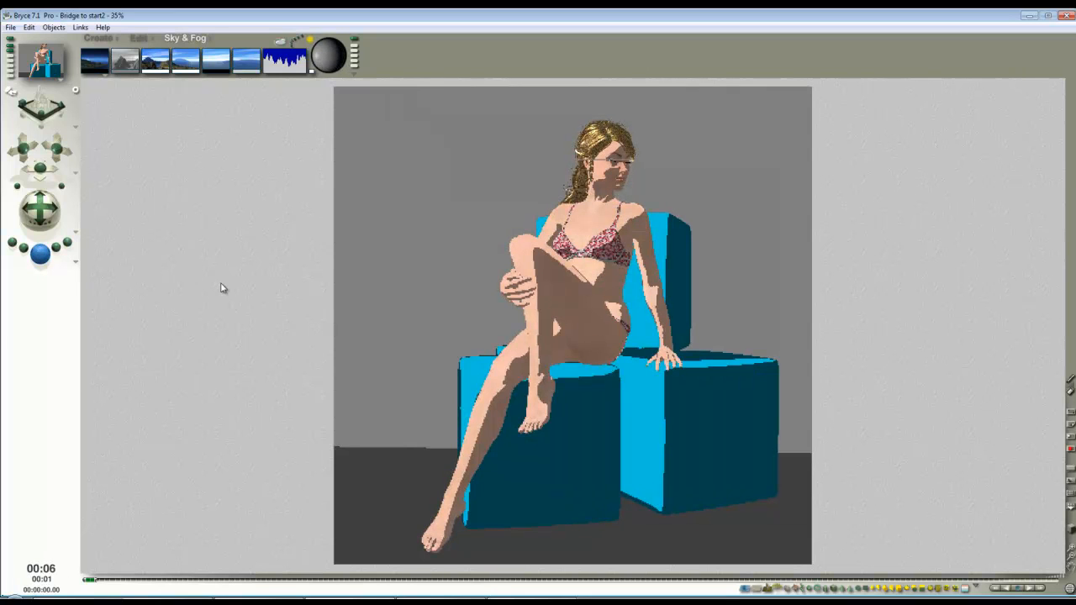